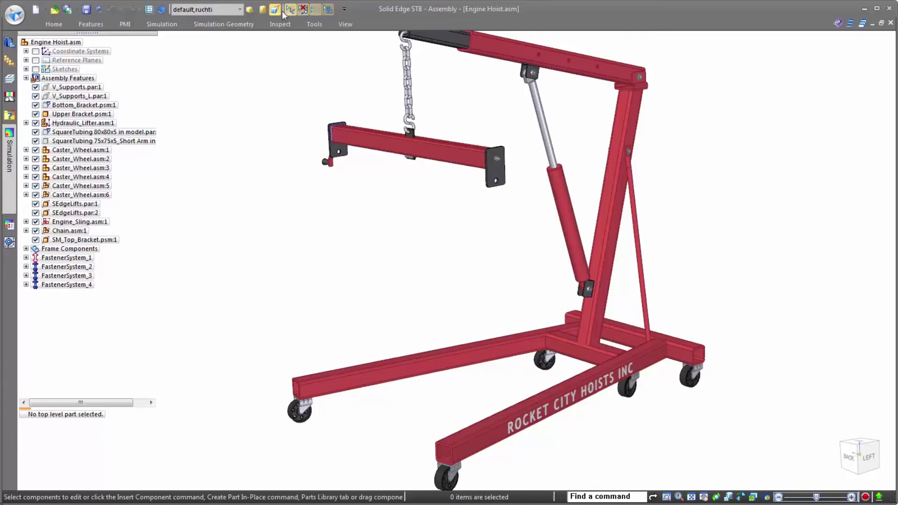
- Show only the Frame Components display configuration and enter the Frame Design environment
{"action": "left_click", "coordinate": [244, 9]}
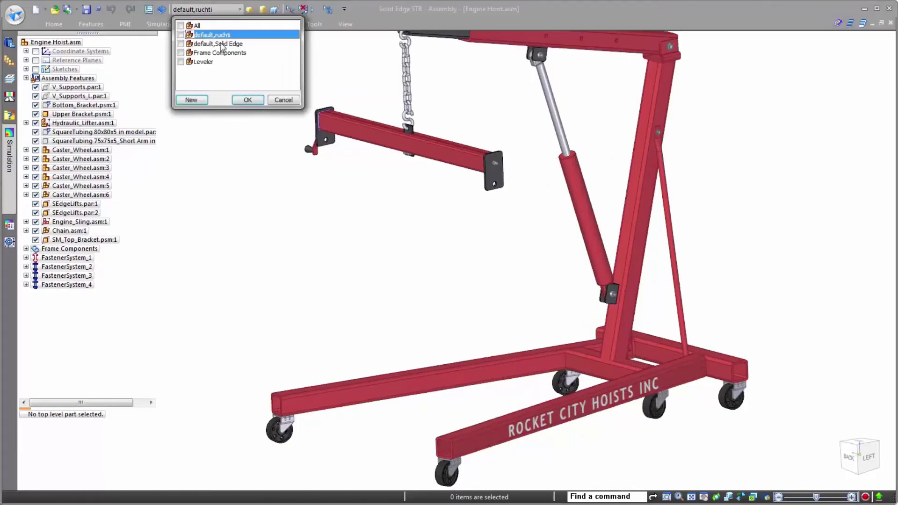
{"action": "left_click", "coordinate": [215, 55]}
{"action": "left_click", "coordinate": [246, 100]}
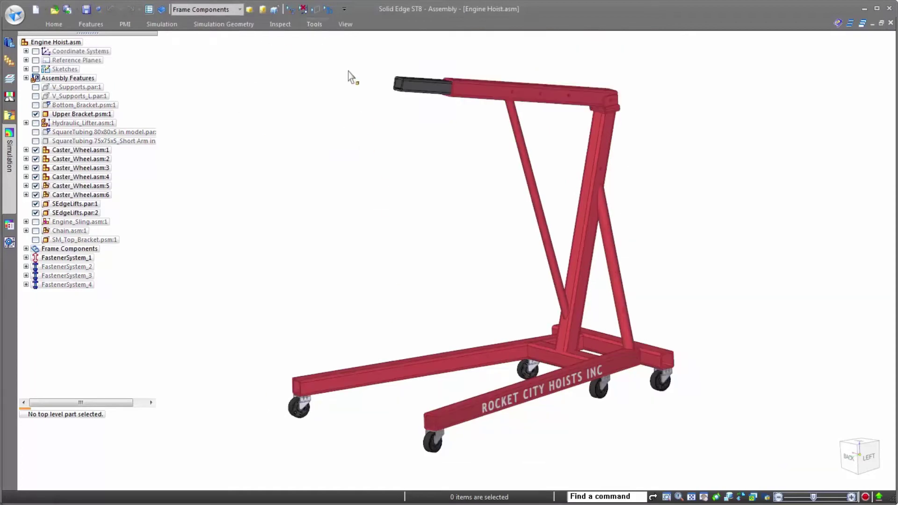
{"action": "left_click", "coordinate": [315, 24]}
{"action": "left_click", "coordinate": [515, 64]}
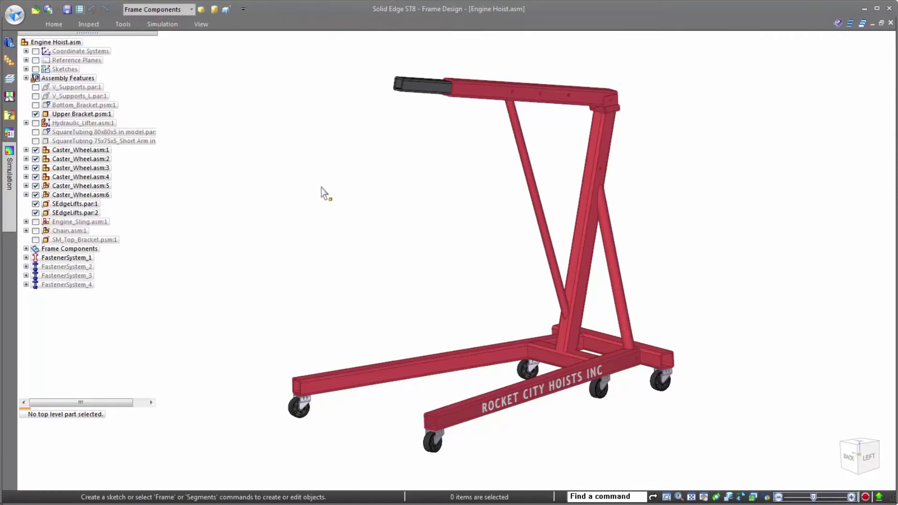
- Create Static Study 1 as a Linear Static beam study and box-select all frame members
{"action": "left_click", "coordinate": [10, 185]}
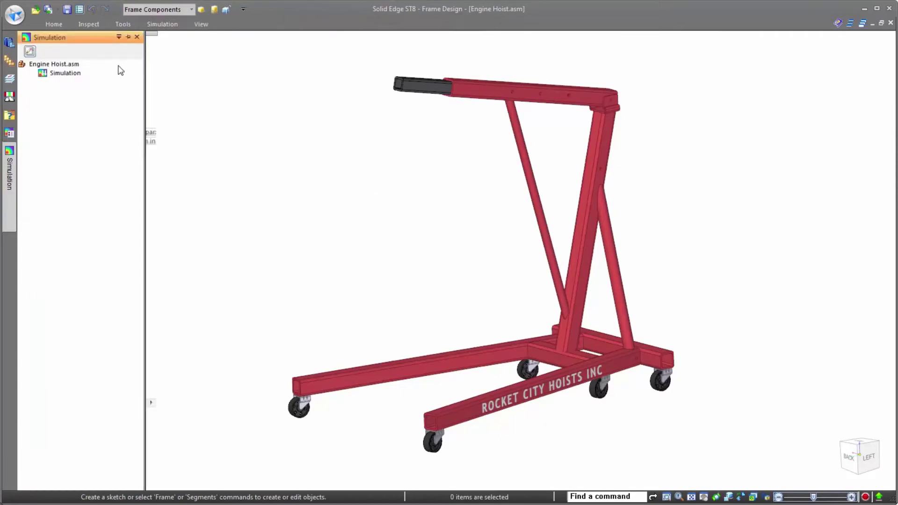
{"action": "left_click", "coordinate": [128, 37]}
{"action": "left_click", "coordinate": [162, 23]}
{"action": "left_click", "coordinate": [17, 49]}
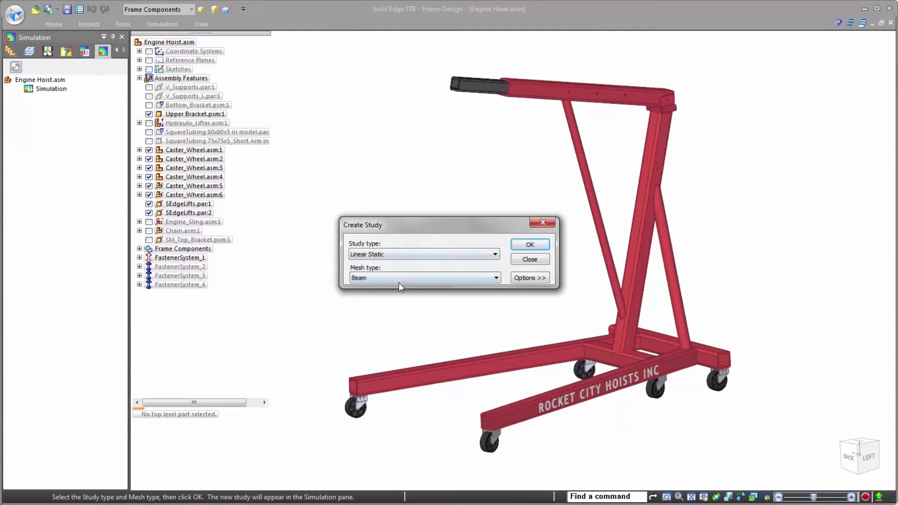
{"action": "left_click", "coordinate": [530, 245]}
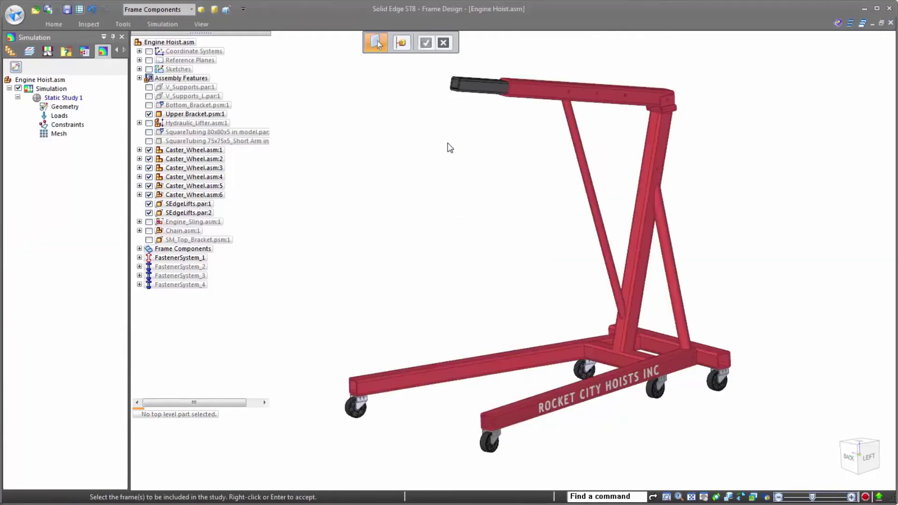
{"action": "left_click_drag", "start_coordinate": [779, 447], "coordinate": [313, 60]}
{"action": "middle_click_drag", "start_coordinate": [624, 241], "coordinate": [687, 335]}
- Apply Force 1, a downward load of 20, to the boom-tip node
{"action": "right_click", "coordinate": [780, 281]}
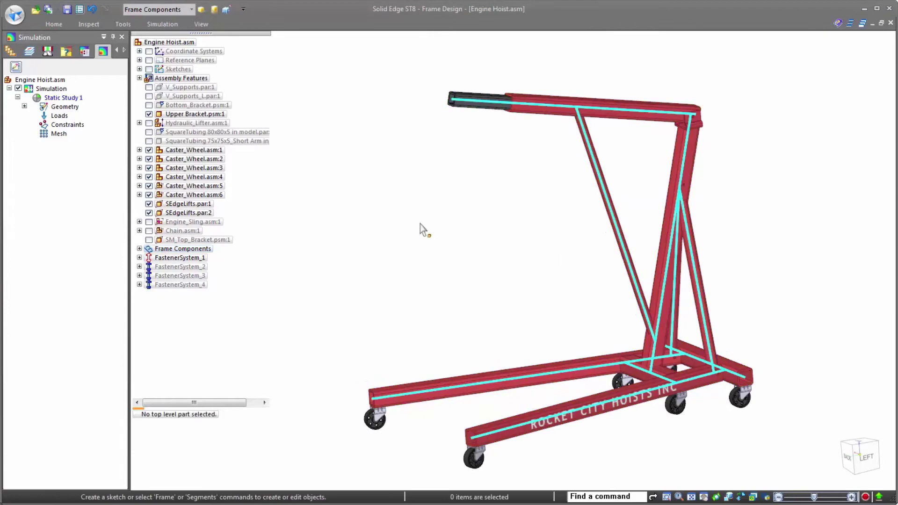
{"action": "right_click", "coordinate": [60, 116]}
{"action": "mouse_move", "coordinate": [100, 149]}
{"action": "left_click", "coordinate": [184, 149]}
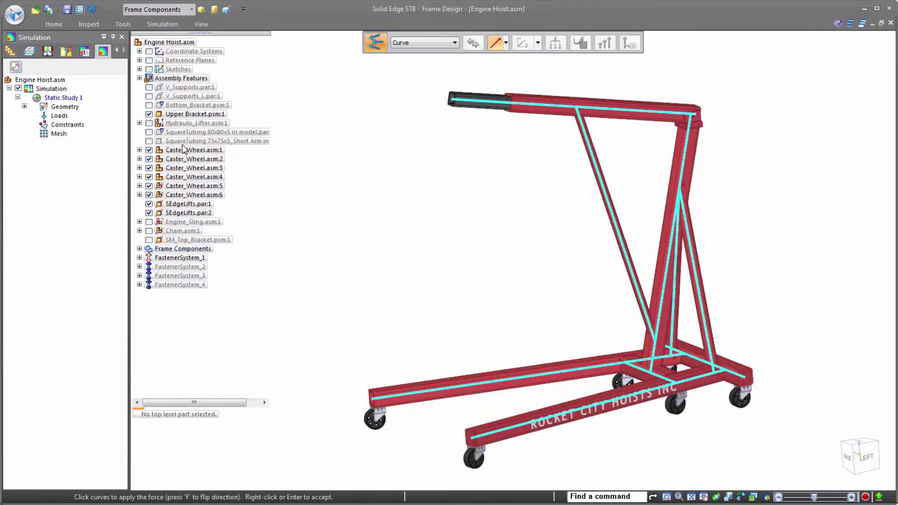
{"action": "left_click", "coordinate": [421, 43]}
{"action": "left_click", "coordinate": [420, 56]}
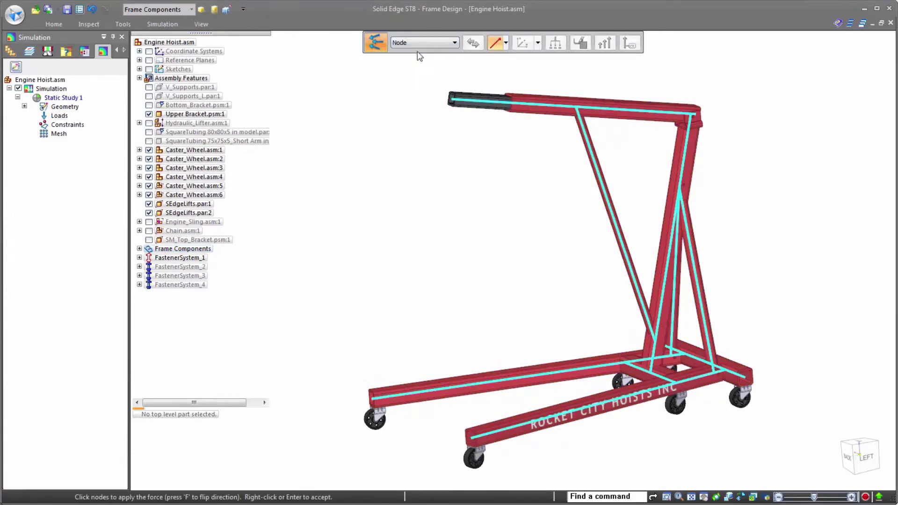
{"action": "left_click", "coordinate": [452, 103]}
{"action": "left_click", "coordinate": [472, 45]}
{"action": "type", "text": "20000"}
{"action": "key", "text": "Return"}
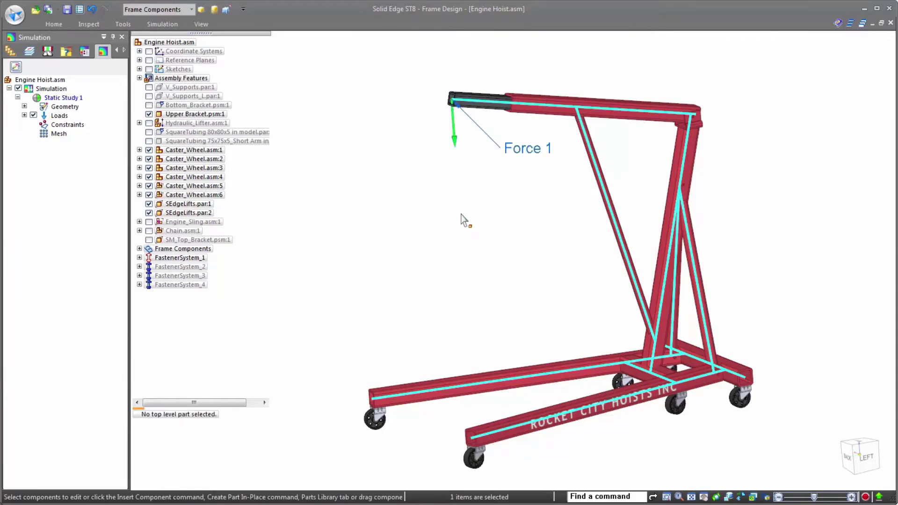
- Start a fixed constraint from the study's Constraints group
{"action": "left_click", "coordinate": [66, 124]}
{"action": "right_click", "coordinate": [66, 124]}
{"action": "mouse_move", "coordinate": [131, 154]}
{"action": "left_click", "coordinate": [206, 156]}
- Fix the frame at the caster-end base nodes
{"action": "scroll", "coordinate": [438, 47], "scroll_direction": "down", "scroll_amount": 1}
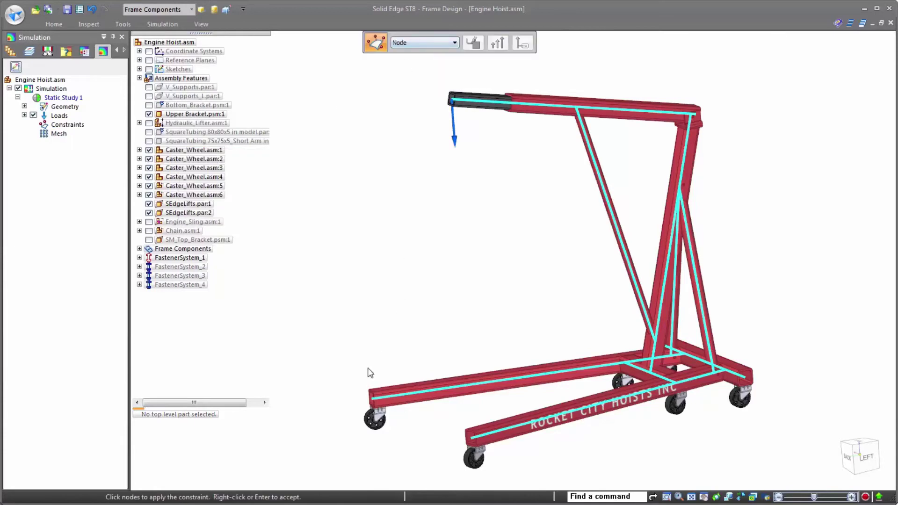
{"action": "middle_click_drag", "start_coordinate": [648, 411], "coordinate": [683, 381]}
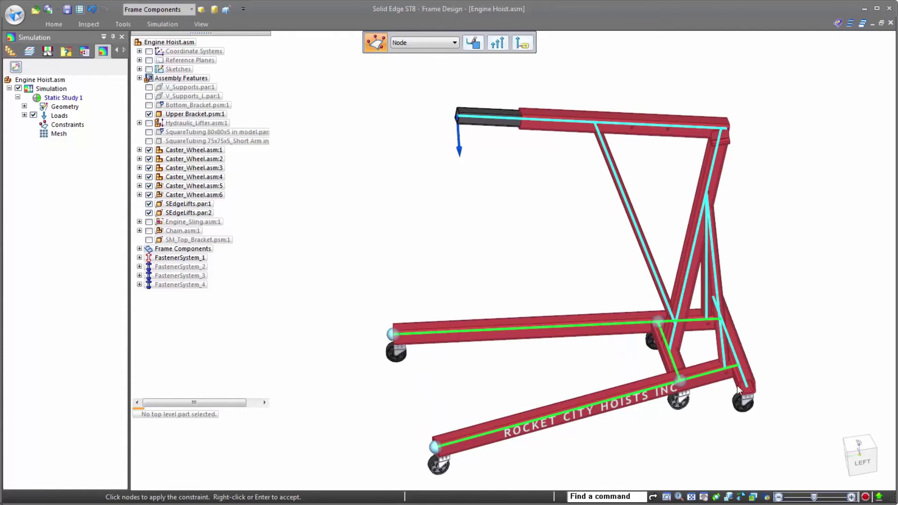
{"action": "middle_click_drag", "start_coordinate": [747, 391], "coordinate": [755, 309]}
{"action": "middle_click_drag", "start_coordinate": [753, 350], "coordinate": [732, 421]}
{"action": "right_click", "coordinate": [732, 422]}
- Add a pinned constraint on the nodes at the base of the upright
{"action": "right_click", "coordinate": [66, 124]}
{"action": "mouse_move", "coordinate": [140, 154]}
{"action": "left_click", "coordinate": [208, 169]}
{"action": "left_click", "coordinate": [450, 42]}
{"action": "left_click", "coordinate": [421, 58]}
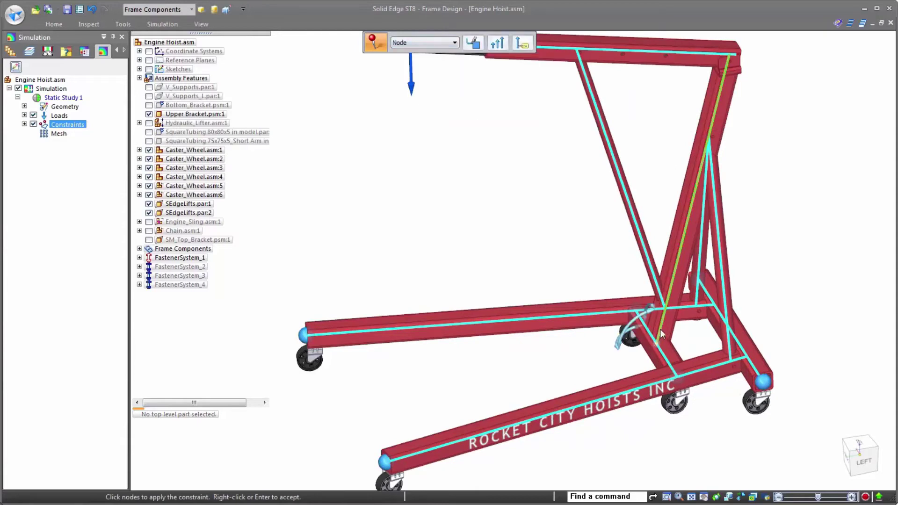
{"action": "left_click", "coordinate": [697, 297]}
{"action": "middle_click_drag", "start_coordinate": [696, 297], "coordinate": [738, 302]}
{"action": "right_click", "coordinate": [738, 303]}
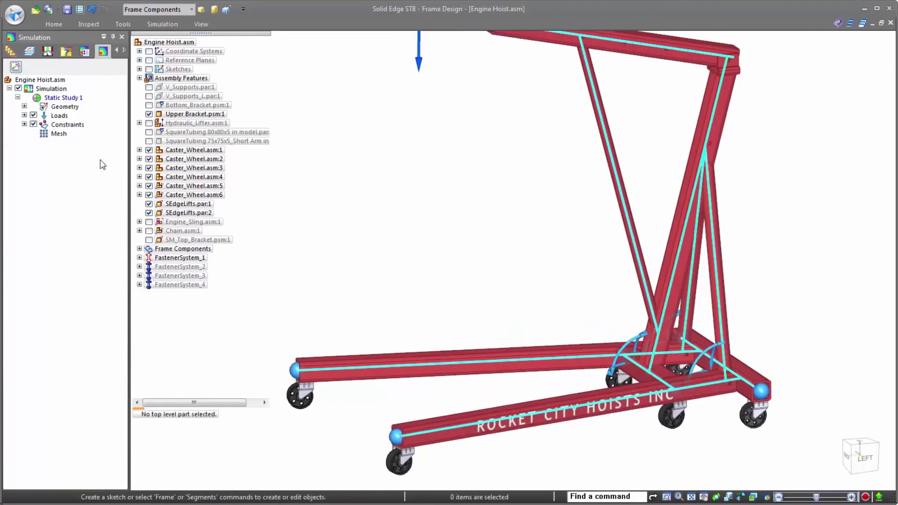
- Beam-mesh and solve Static Study 1, showing combined stress from -155 to 267 MPa
{"action": "right_click", "coordinate": [60, 139]}
{"action": "left_click", "coordinate": [77, 176]}
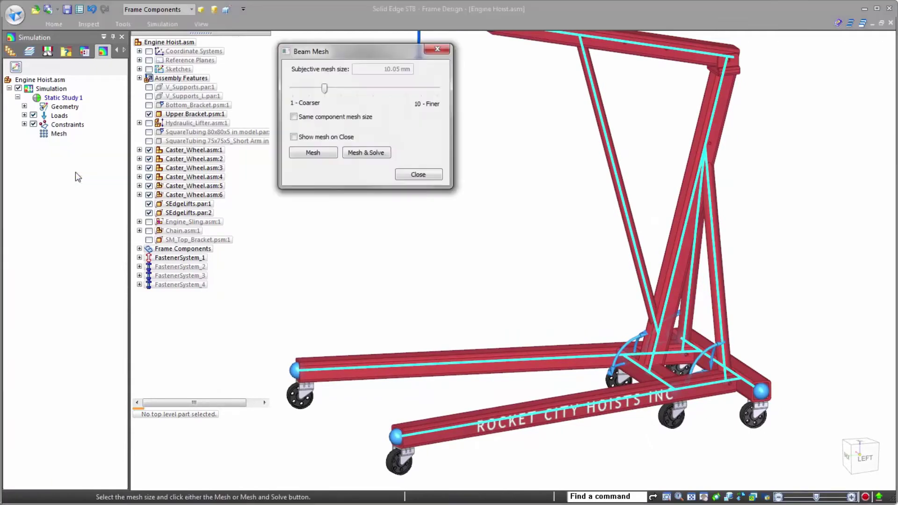
{"action": "left_click", "coordinate": [365, 153]}
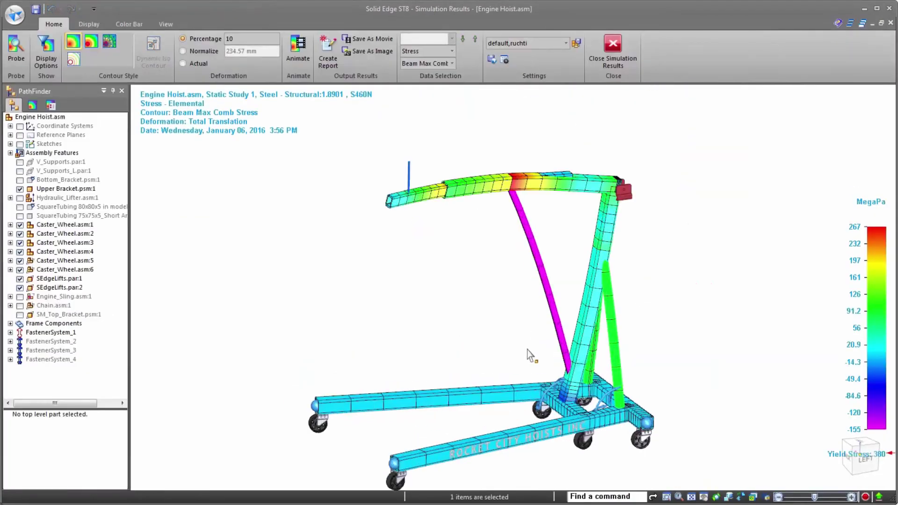
- Orbit and zoom around the stress results, then fit the whole hoist in view
{"action": "mouse_move", "coordinate": [545, 387]}
{"action": "middle_mouse_down"}
{"action": "mouse_move", "coordinate": [533, 366]}
{"action": "mouse_move", "coordinate": [552, 373]}
{"action": "middle_mouse_up"}
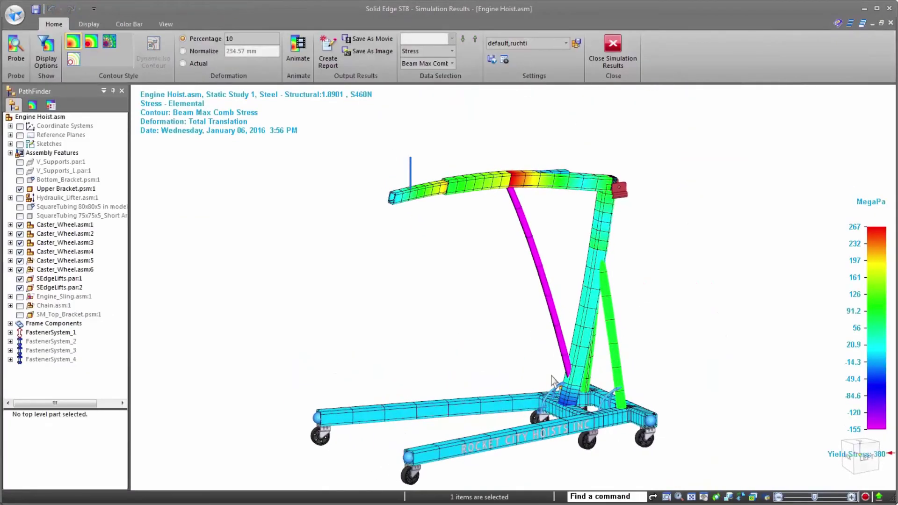
{"action": "scroll", "coordinate": [509, 189], "scroll_direction": "up", "scroll_amount": 5}
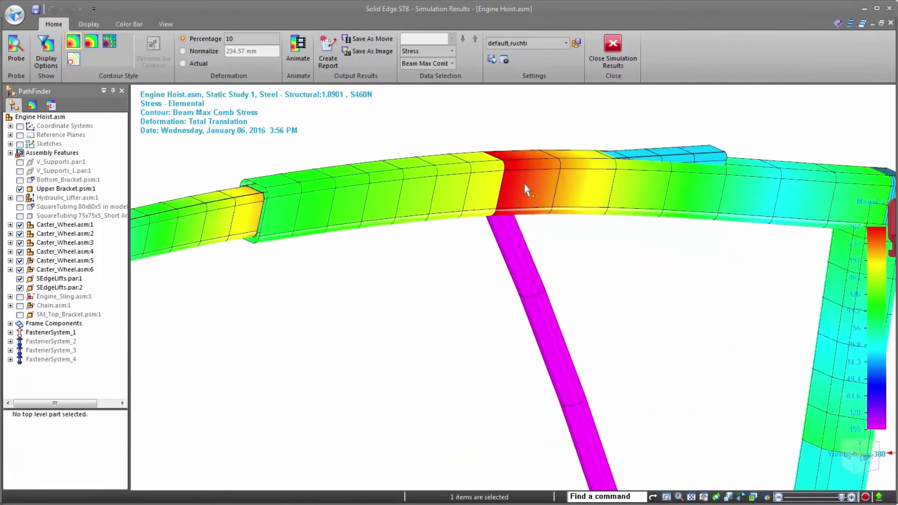
{"action": "scroll", "coordinate": [554, 266], "scroll_direction": "down", "scroll_amount": 2}
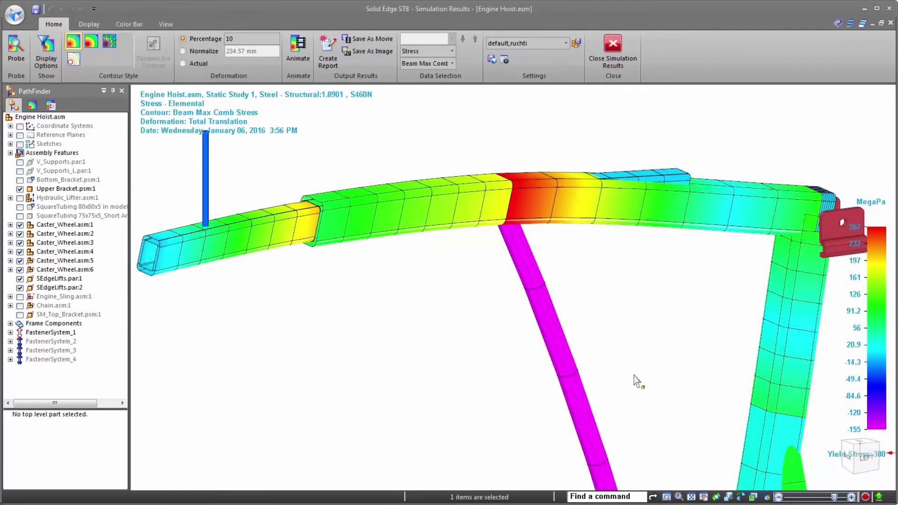
{"action": "scroll", "coordinate": [522, 143], "scroll_direction": "down", "scroll_amount": 3}
{"action": "scroll", "coordinate": [502, 116], "scroll_direction": "down", "scroll_amount": 3}
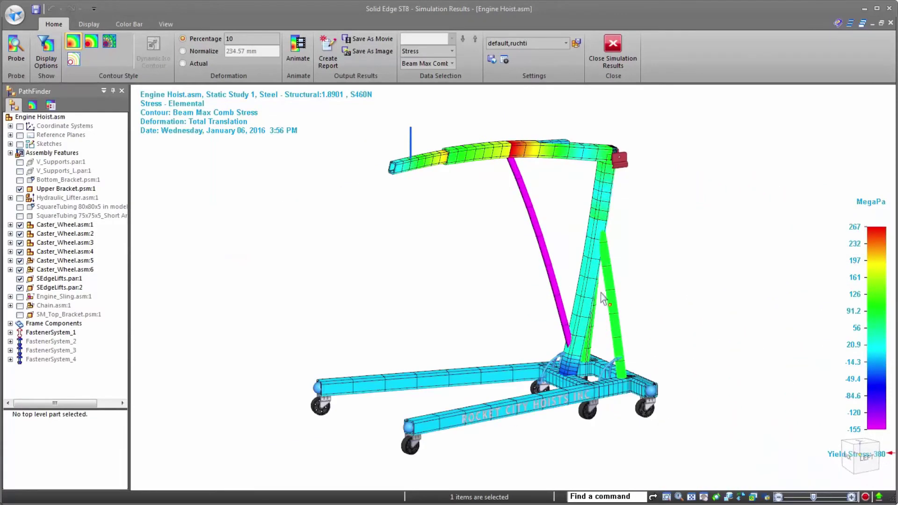
{"action": "middle_click_drag", "start_coordinate": [606, 311], "coordinate": [595, 393]}
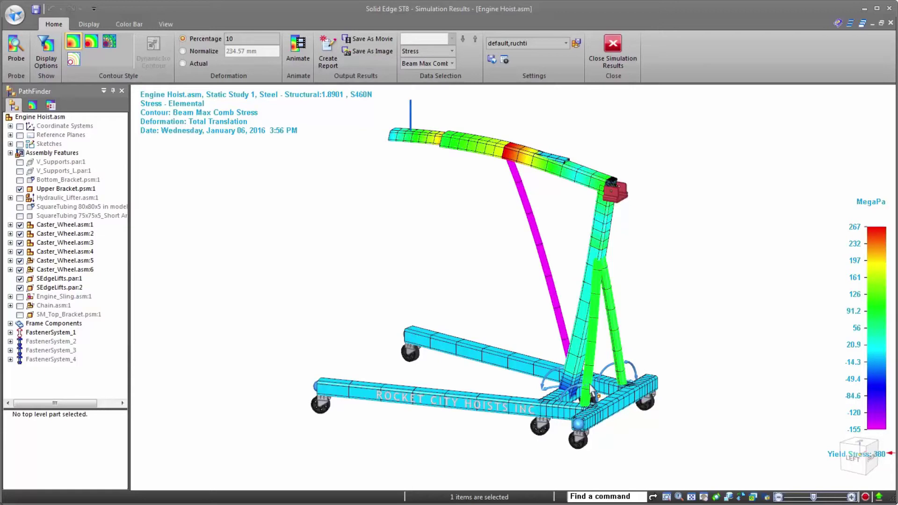
{"action": "scroll", "coordinate": [586, 347], "scroll_direction": "up", "scroll_amount": 5}
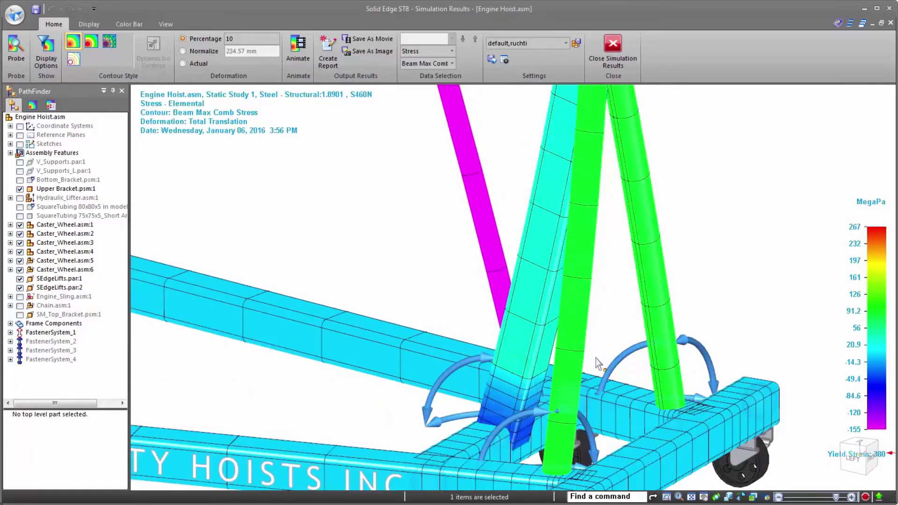
{"action": "key", "text": "ctrl+l"}
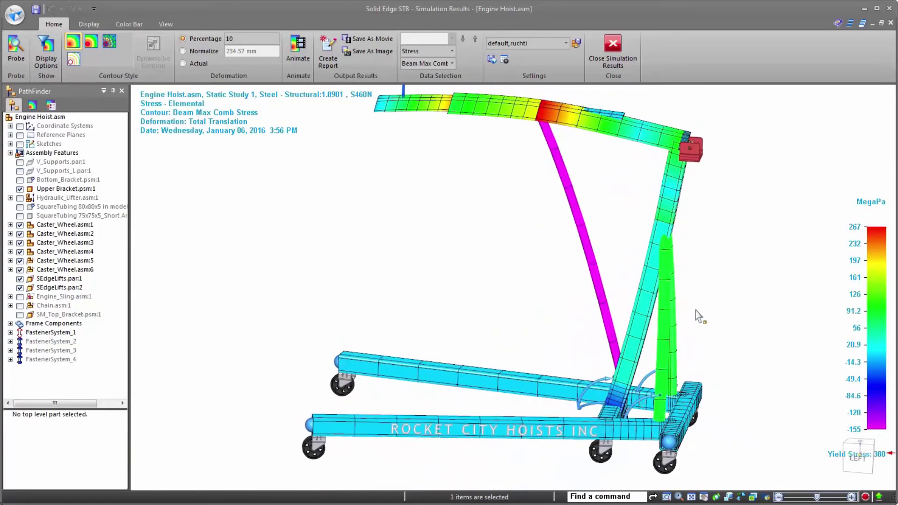
- Close the results and change Frame_20's section to RoundTubing 30x2.6
{"action": "left_click", "coordinate": [604, 47]}
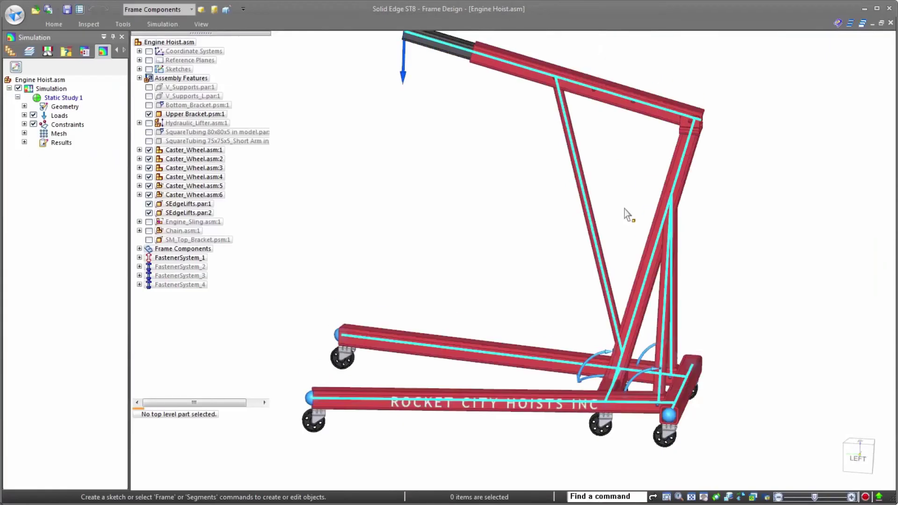
{"action": "left_click", "coordinate": [669, 330]}
{"action": "left_click", "coordinate": [686, 372]}
{"action": "left_click", "coordinate": [418, 46]}
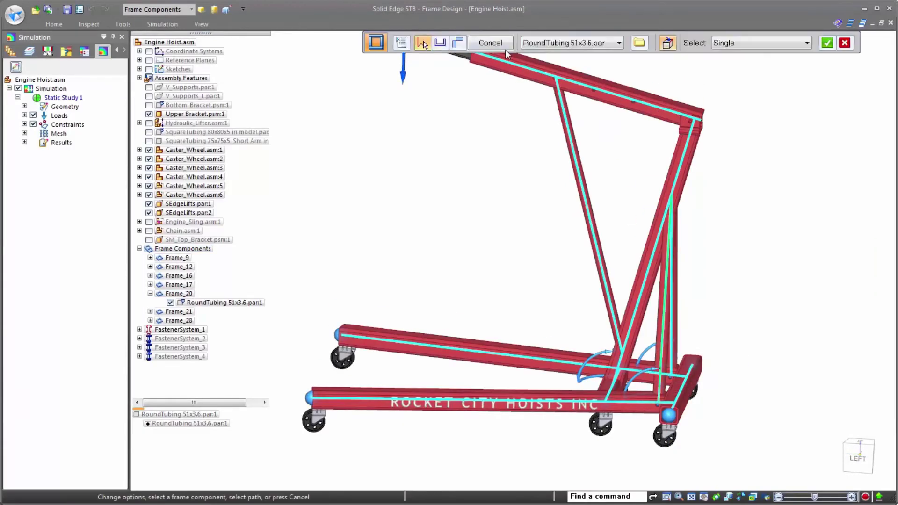
{"action": "left_click", "coordinate": [620, 43]}
{"action": "left_click", "coordinate": [569, 62]}
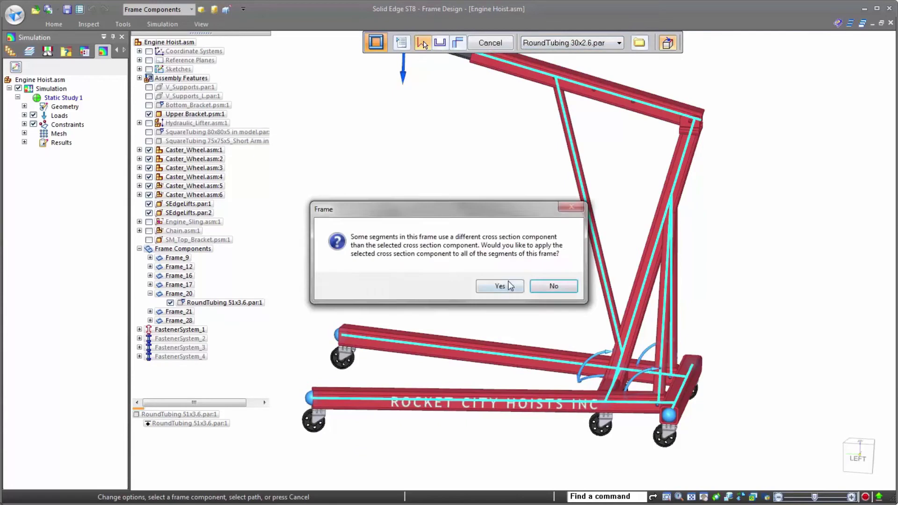
{"action": "left_click", "coordinate": [499, 286]}
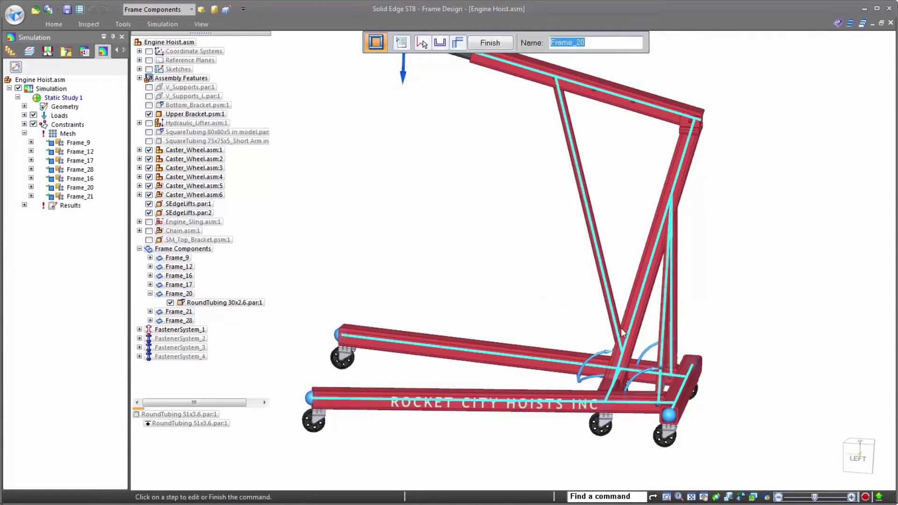
- Change Frame_21's section to RoundTubing 30x2.6 as well
{"action": "left_click", "coordinate": [689, 358]}
{"action": "left_click", "coordinate": [700, 355]}
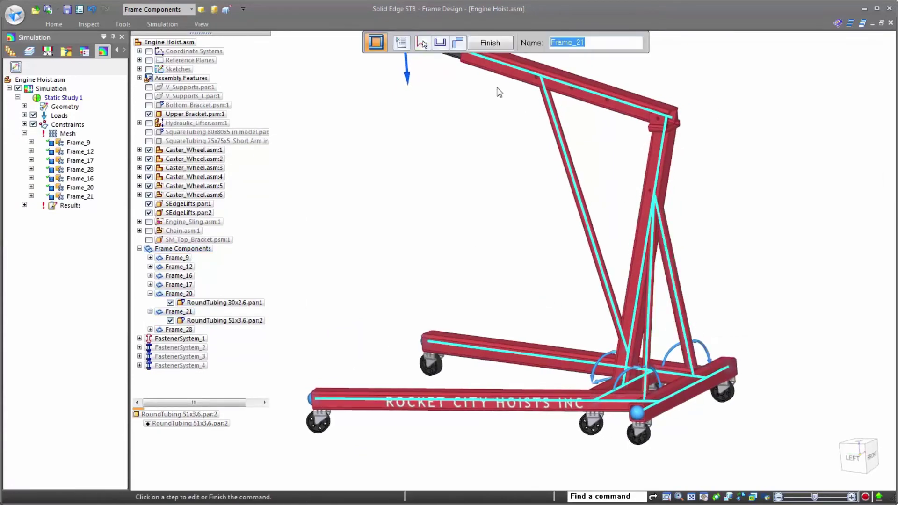
{"action": "left_click", "coordinate": [423, 42]}
{"action": "left_click", "coordinate": [572, 42]}
{"action": "left_click", "coordinate": [564, 70]}
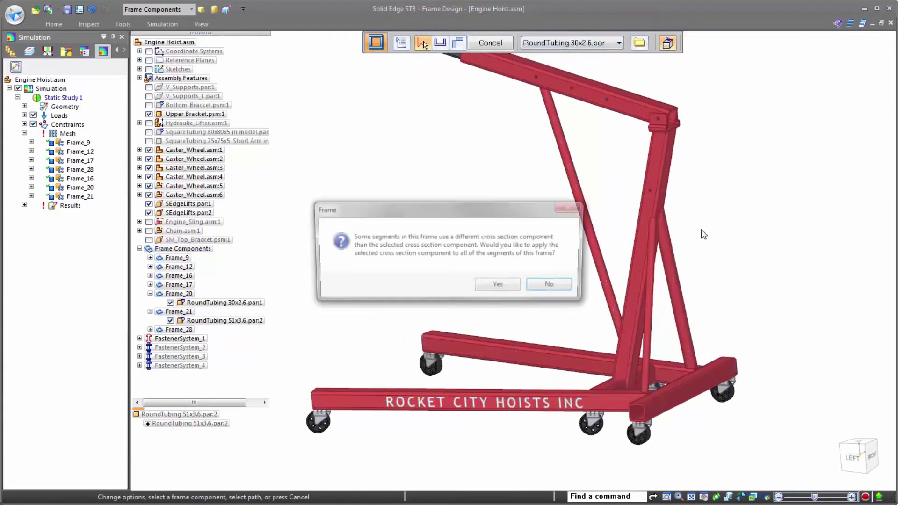
{"action": "left_click", "coordinate": [499, 286]}
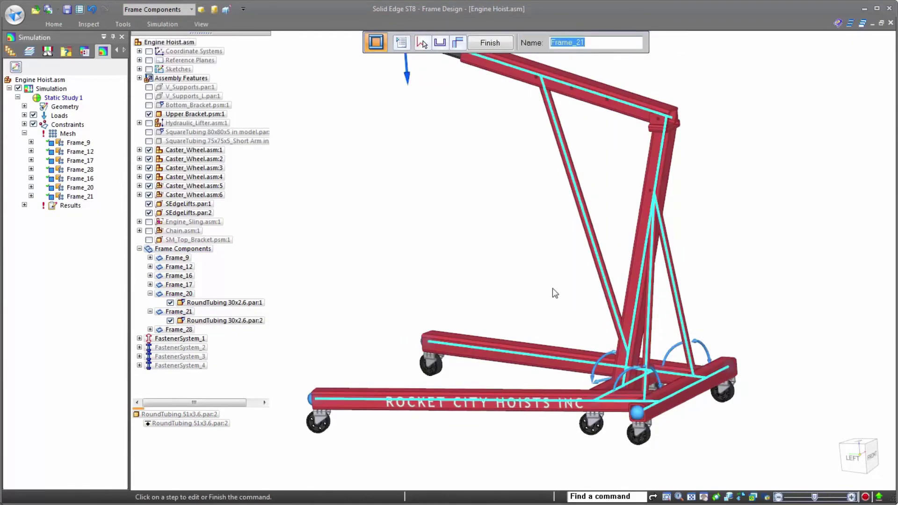
{"action": "right_click", "coordinate": [552, 293]}
{"action": "left_click", "coordinate": [553, 313]}
- Re-mesh and re-solve Static Study 1 with the new strut sections
{"action": "scroll", "coordinate": [644, 340], "scroll_direction": "up", "scroll_amount": 1}
{"action": "middle_click_drag", "start_coordinate": [644, 340], "coordinate": [747, 365]}
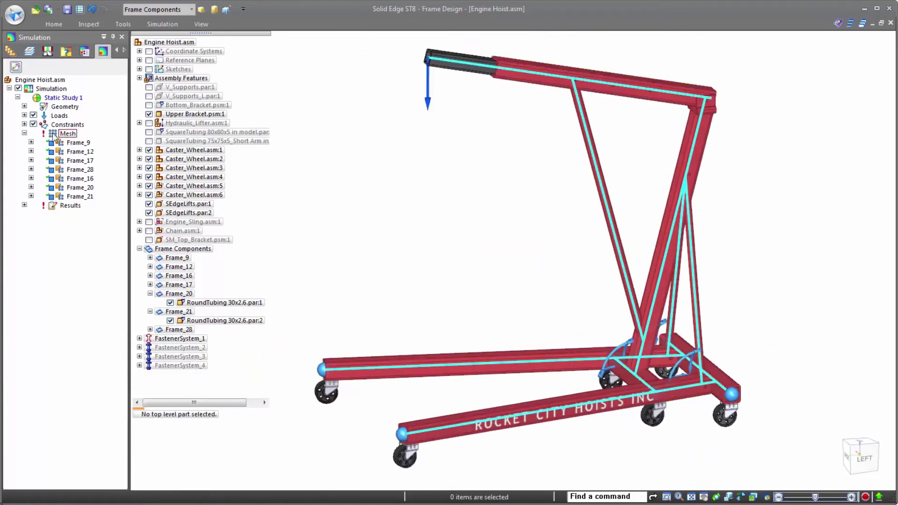
{"action": "left_click", "coordinate": [162, 24]}
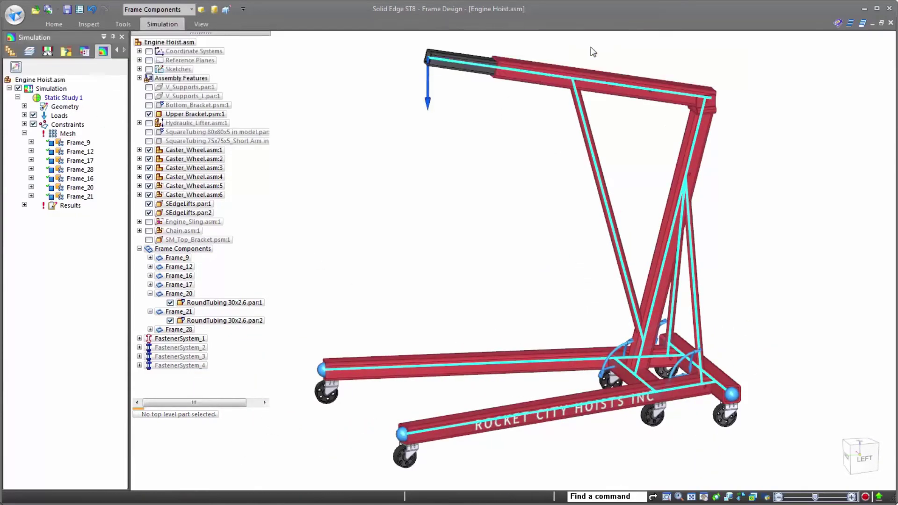
{"action": "left_click", "coordinate": [525, 51]}
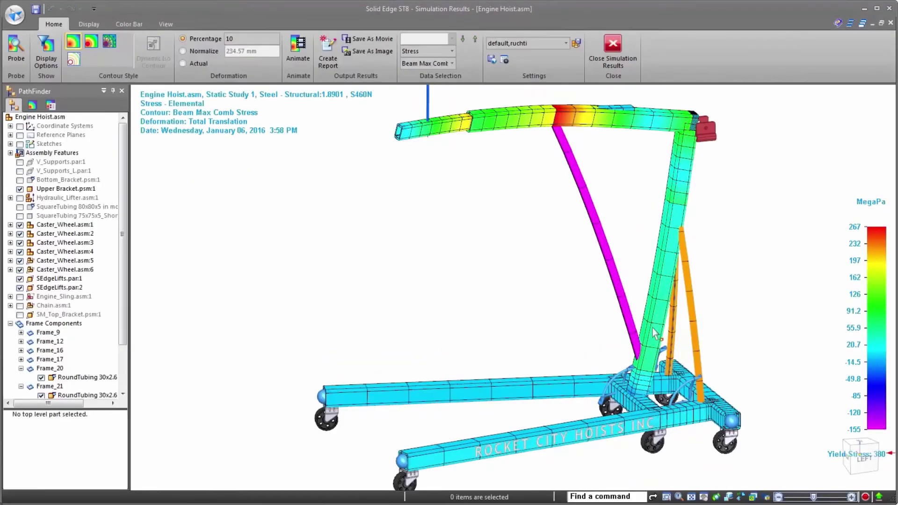
- Probe a node on each orange strut, both reading 214 MegaPa
{"action": "middle_click_drag", "start_coordinate": [645, 317], "coordinate": [577, 331]}
{"action": "scroll", "coordinate": [704, 276], "scroll_direction": "up", "scroll_amount": 5}
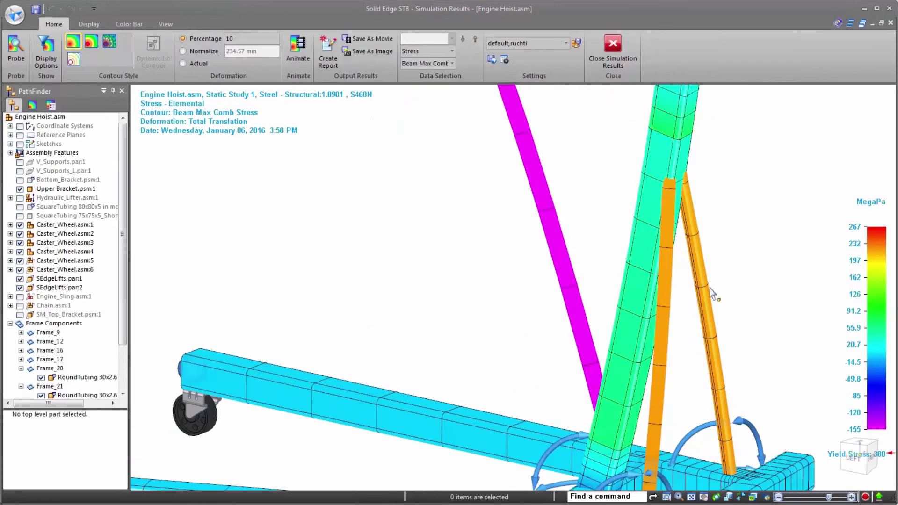
{"action": "scroll", "coordinate": [714, 318], "scroll_direction": "down", "scroll_amount": 3}
{"action": "left_click", "coordinate": [16, 51]}
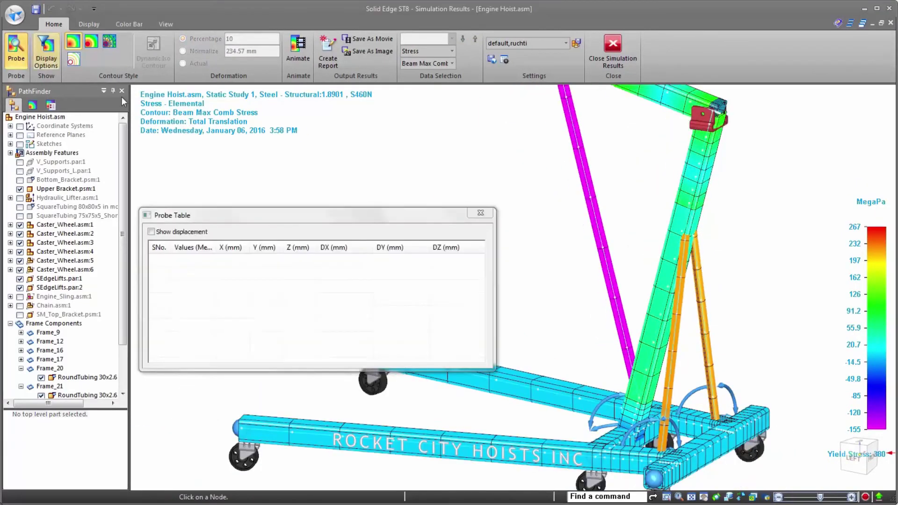
{"action": "left_click", "coordinate": [702, 301]}
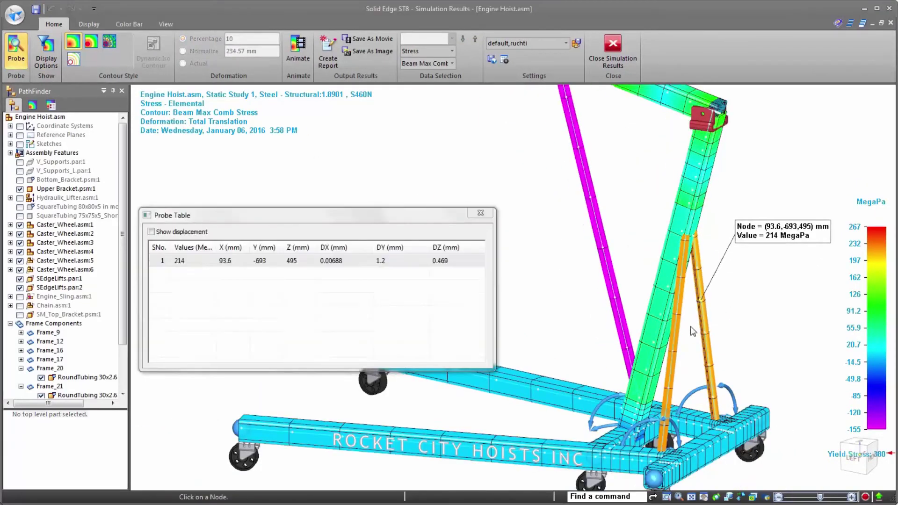
{"action": "left_click", "coordinate": [678, 312]}
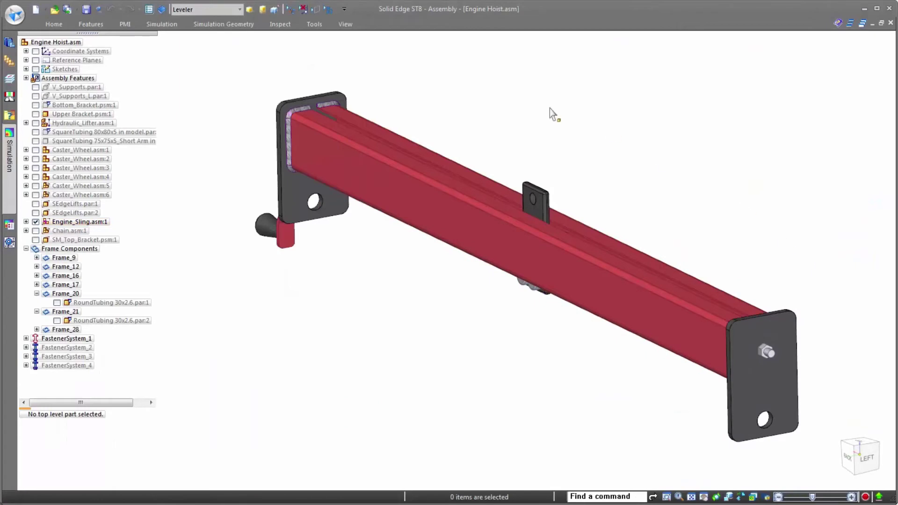
- Clip the leveler beam between two planes referenced from the end-plate face
{"action": "left_click", "coordinate": [345, 24]}
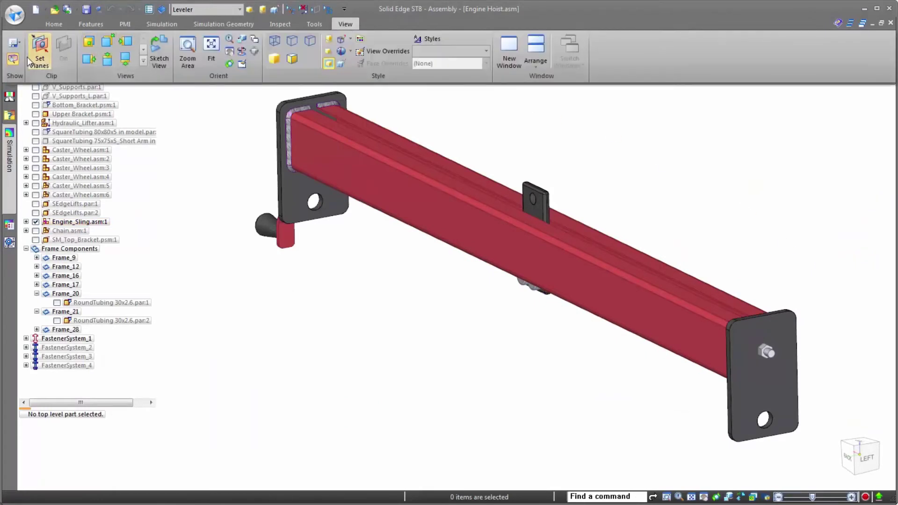
{"action": "left_click", "coordinate": [126, 41]}
{"action": "left_click", "coordinate": [769, 380]}
{"action": "left_click", "coordinate": [238, 177]}
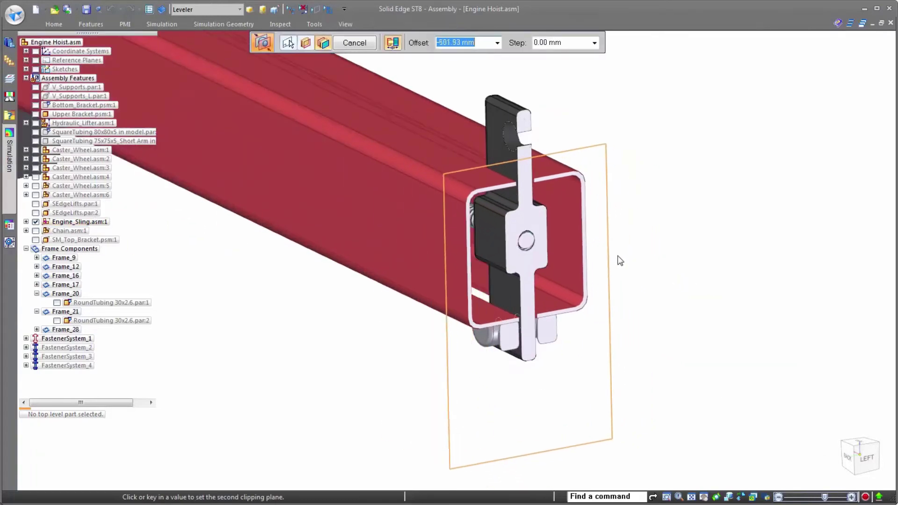
{"action": "left_click", "coordinate": [670, 283]}
{"action": "scroll", "coordinate": [457, 253], "scroll_direction": "down", "scroll_amount": 5}
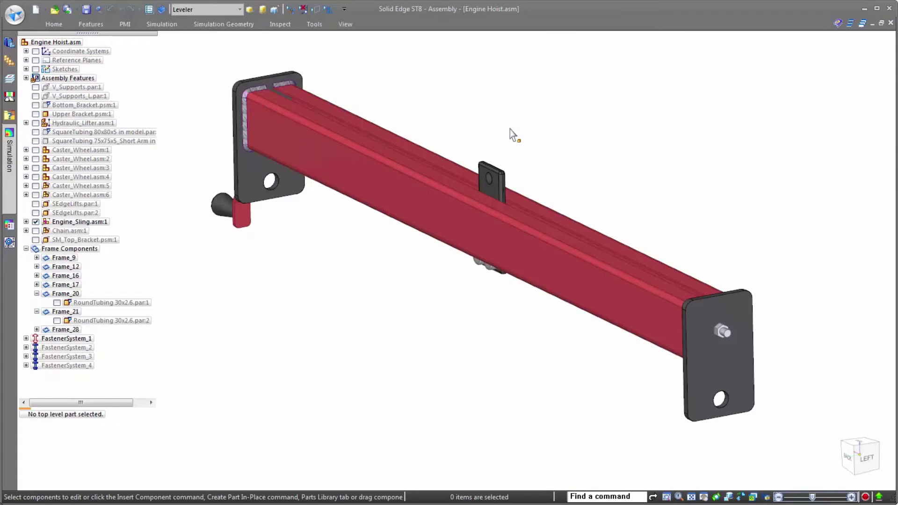
- Create mid-surfaces on both end brackets, offset from one side
{"action": "double_click", "coordinate": [235, 21]}
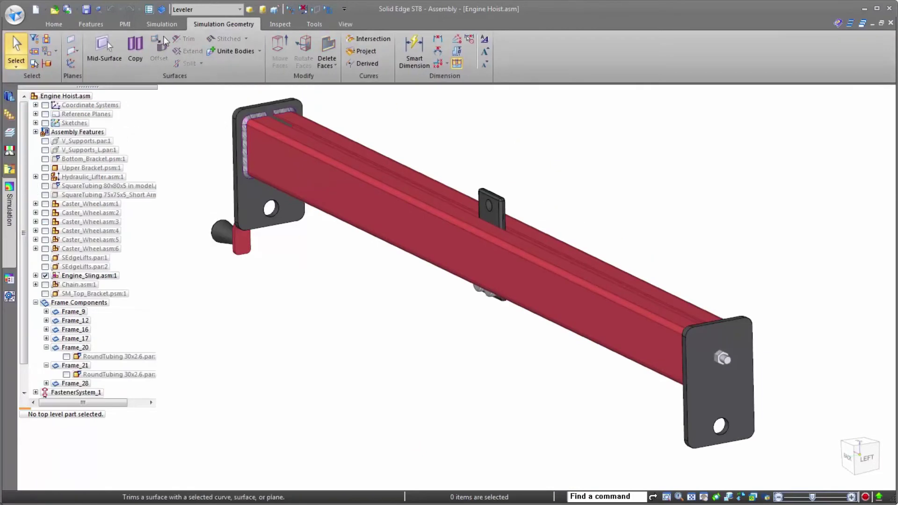
{"action": "left_click", "coordinate": [104, 50]}
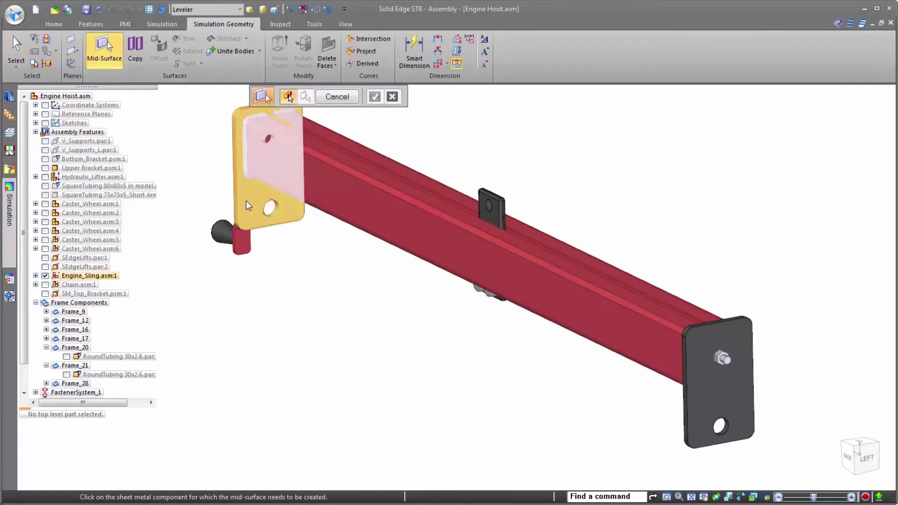
{"action": "left_click", "coordinate": [233, 117]}
{"action": "left_click", "coordinate": [396, 96]}
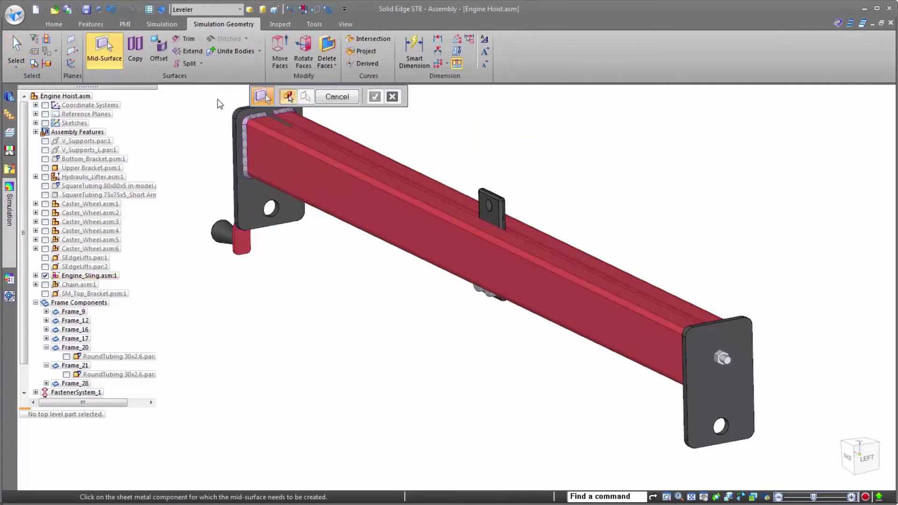
{"action": "left_click", "coordinate": [700, 351]}
{"action": "right_click", "coordinate": [692, 255]}
{"action": "key", "text": "Escape"}
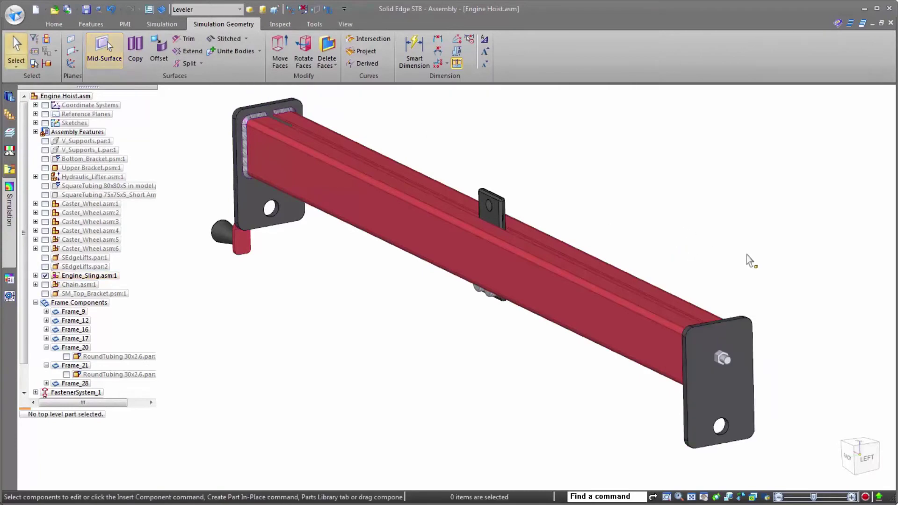
- Hide the Fillet 1 weld and both Welded_sling_side plates, then show the Simulation panel
{"action": "left_click", "coordinate": [248, 167]}
{"action": "left_click", "coordinate": [66, 312]}
{"action": "left_click", "coordinate": [55, 330]}
{"action": "left_click", "coordinate": [56, 339]}
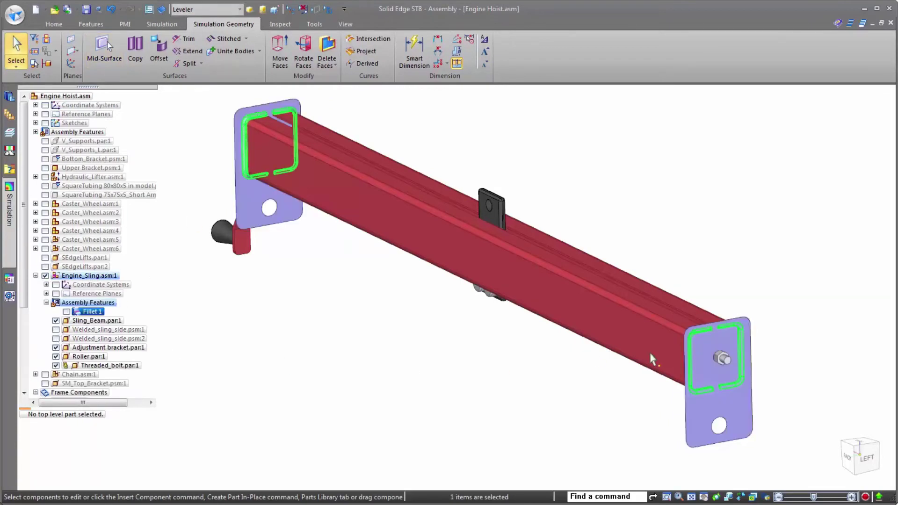
{"action": "scroll", "coordinate": [688, 364], "scroll_direction": "down", "scroll_amount": 1}
{"action": "left_click", "coordinate": [445, 365]}
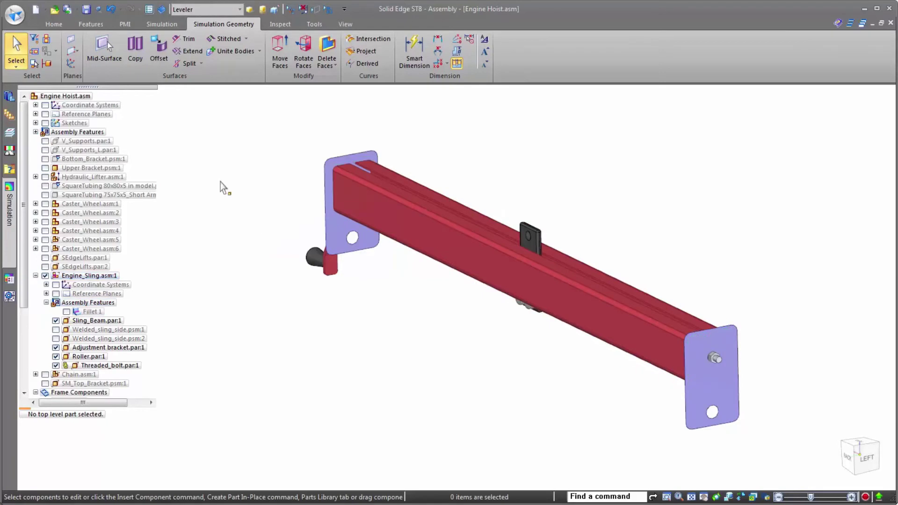
{"action": "left_click", "coordinate": [10, 208]}
- Create a new static study using Mixed and General Bodies meshing
{"action": "left_click", "coordinate": [93, 90]}
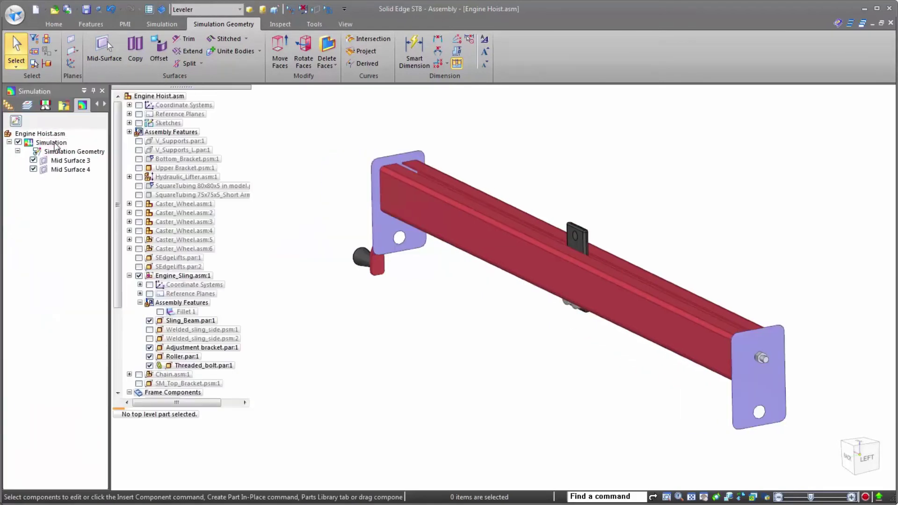
{"action": "right_click", "coordinate": [54, 144]}
{"action": "left_click", "coordinate": [66, 164]}
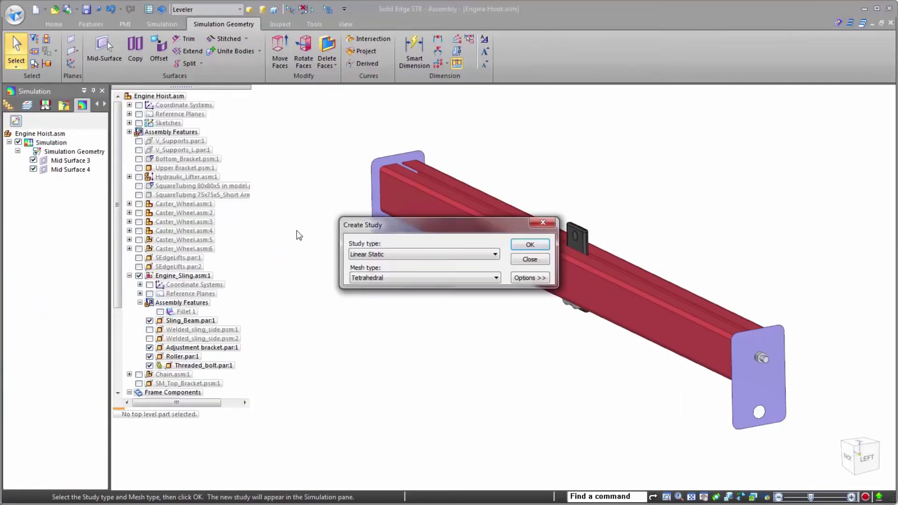
{"action": "left_click", "coordinate": [385, 278]}
{"action": "left_click", "coordinate": [395, 304]}
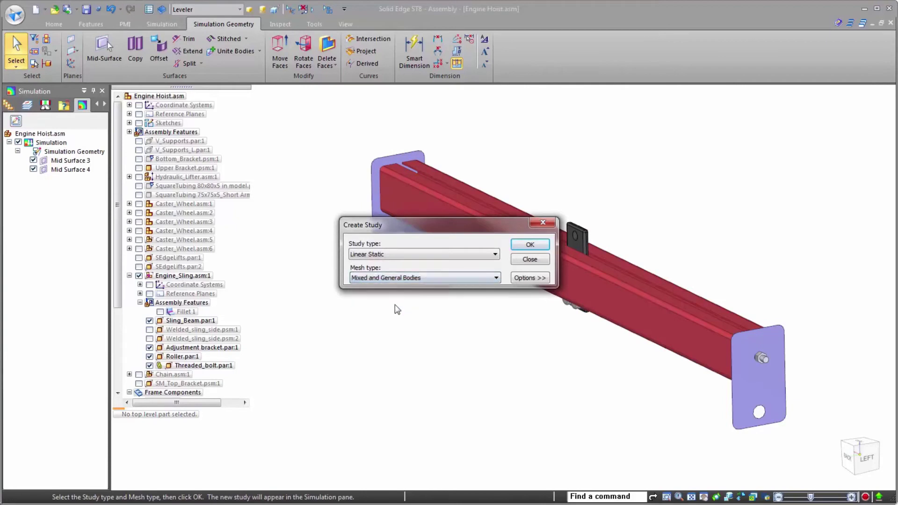
{"action": "left_click", "coordinate": [530, 245]}
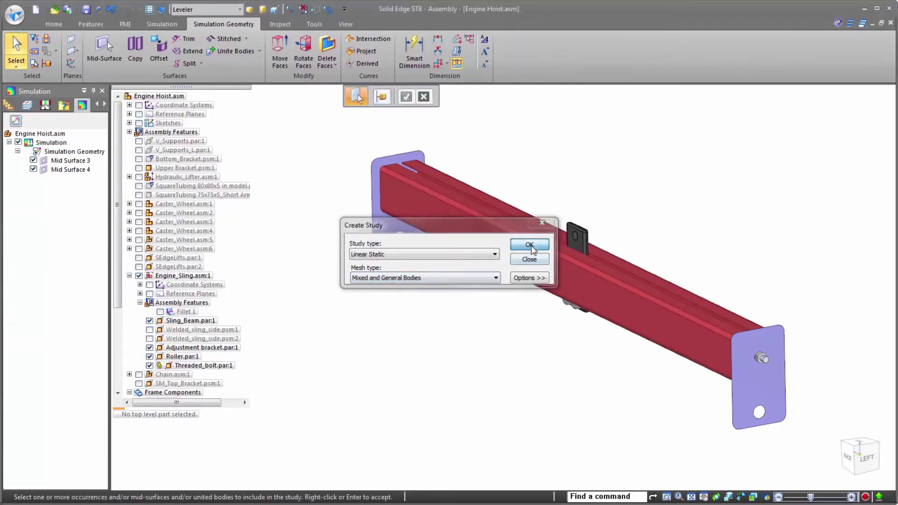
- Include both brackets and the beam in the study, then pick both end-plate holes for the force
{"action": "left_click", "coordinate": [416, 248]}
{"action": "left_click", "coordinate": [497, 234]}
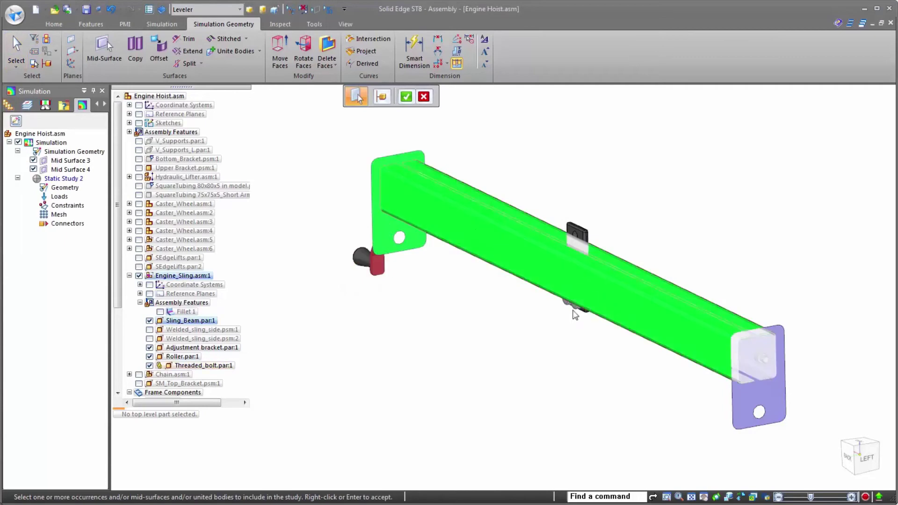
{"action": "left_click", "coordinate": [749, 393]}
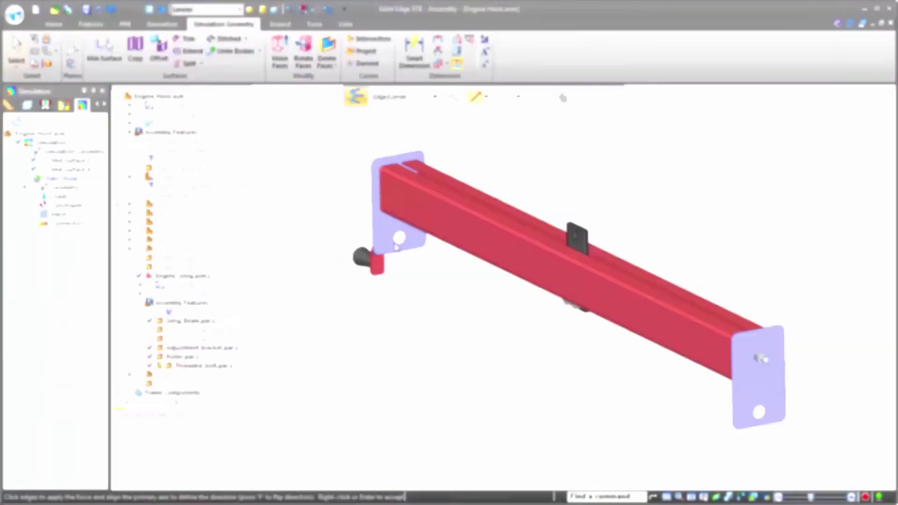
{"action": "left_click", "coordinate": [398, 239]}
{"action": "left_click", "coordinate": [759, 413]}
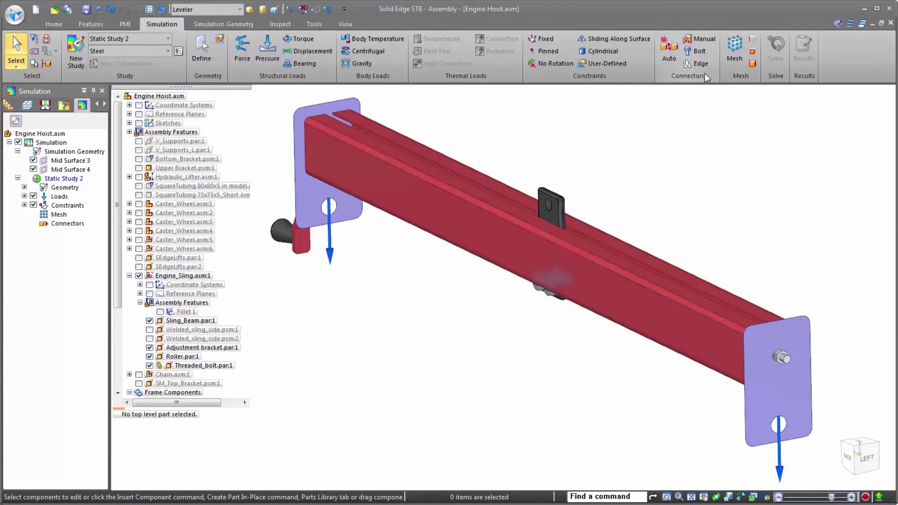
- Set the auto-connector search distance to 5 mm and box-select all beam components
{"action": "left_click", "coordinate": [669, 53]}
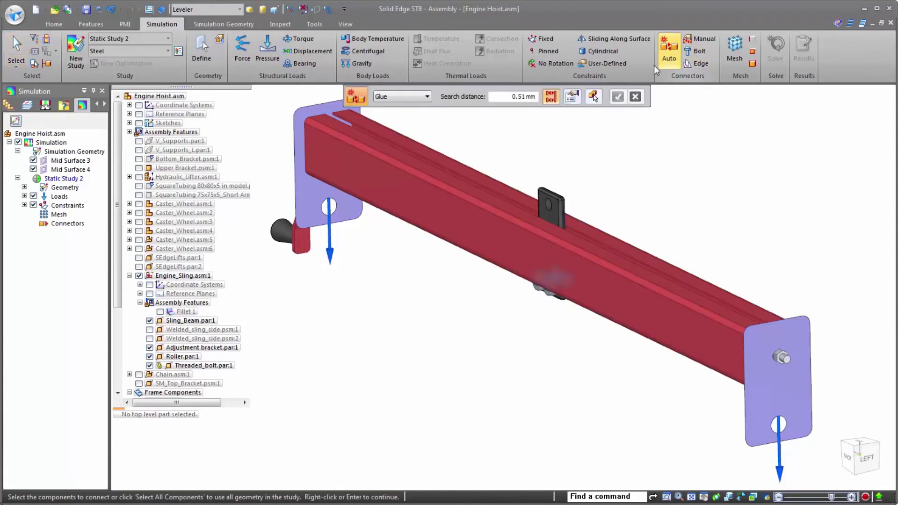
{"action": "double_click", "coordinate": [519, 97]}
{"action": "type", "text": "5"}
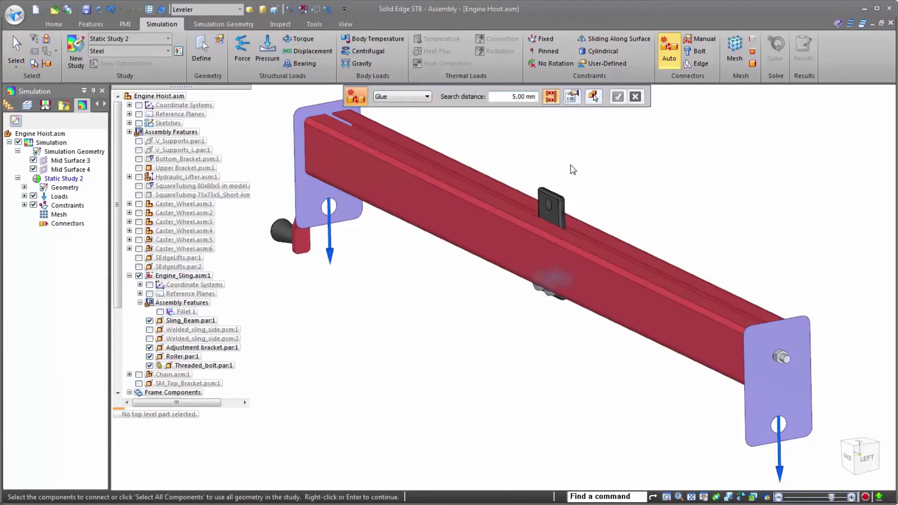
{"action": "scroll", "coordinate": [572, 170], "scroll_direction": "down", "scroll_amount": 1}
{"action": "left_click_drag", "start_coordinate": [809, 430], "coordinate": [324, 99]}
{"action": "right_click", "coordinate": [431, 238]}
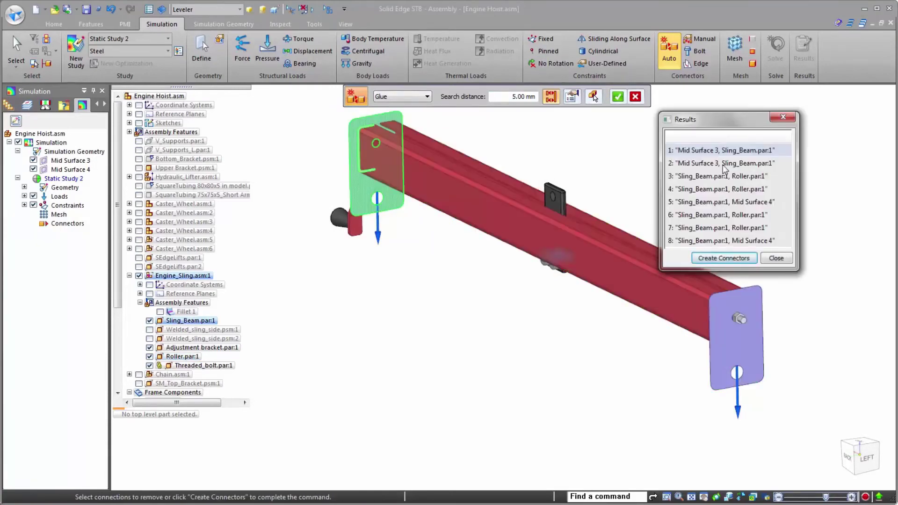
- Review each of the eight detected connections and create them as glue connectors
{"action": "left_click", "coordinate": [725, 165]}
{"action": "left_click", "coordinate": [724, 177]}
{"action": "left_click", "coordinate": [722, 189]}
{"action": "left_click", "coordinate": [721, 203]}
{"action": "left_click", "coordinate": [720, 215]}
{"action": "left_click", "coordinate": [718, 228]}
{"action": "left_click", "coordinate": [716, 241]}
{"action": "left_click", "coordinate": [720, 259]}
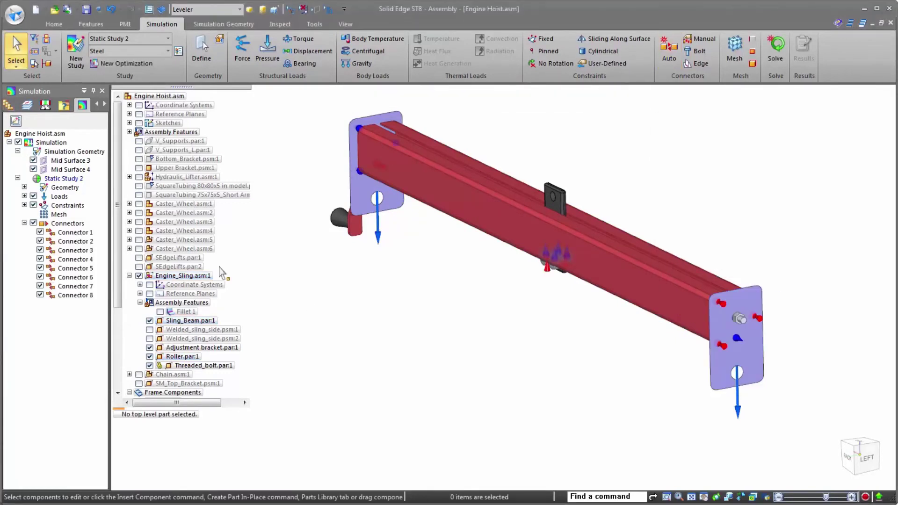
- Check the Mesh Sizing, Solid Mesh and Surface Mesh options, then mesh and solve Static Study 2
{"action": "right_click", "coordinate": [53, 223]}
{"action": "left_click", "coordinate": [70, 252]}
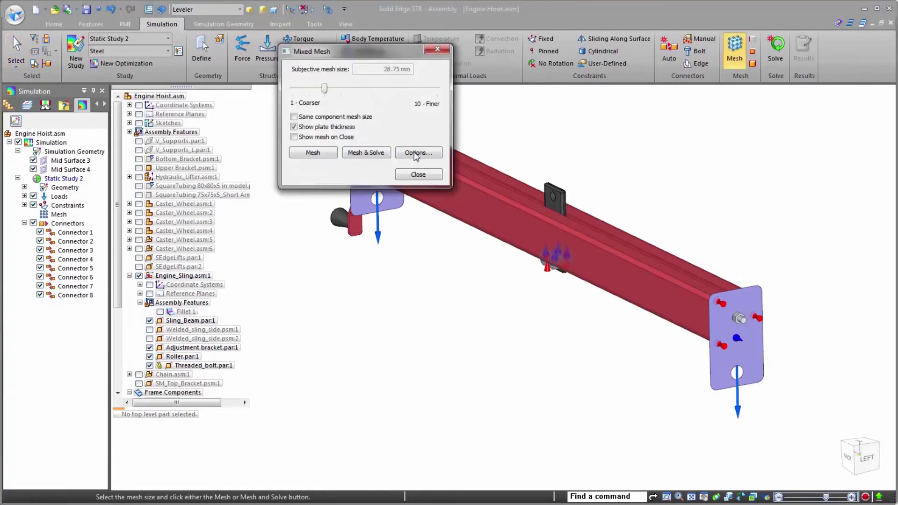
{"action": "left_click", "coordinate": [416, 153]}
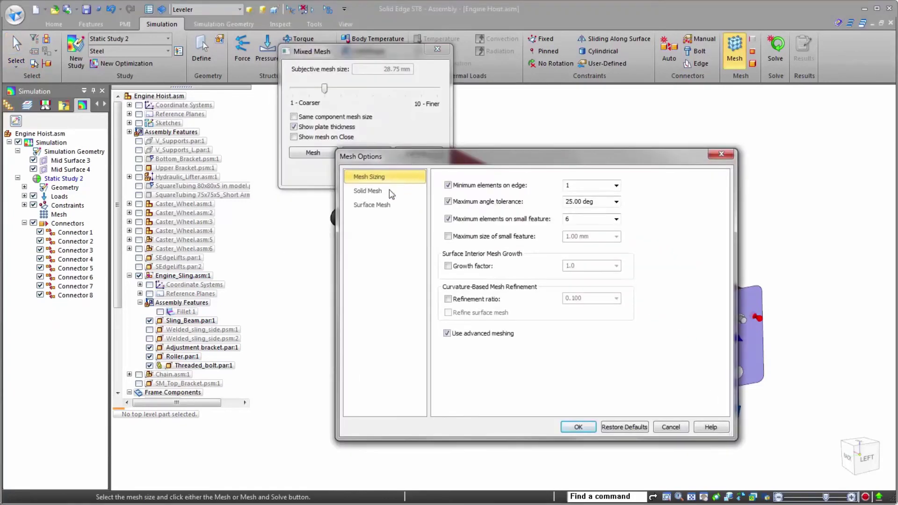
{"action": "left_click", "coordinate": [390, 191]}
{"action": "left_click", "coordinate": [405, 205]}
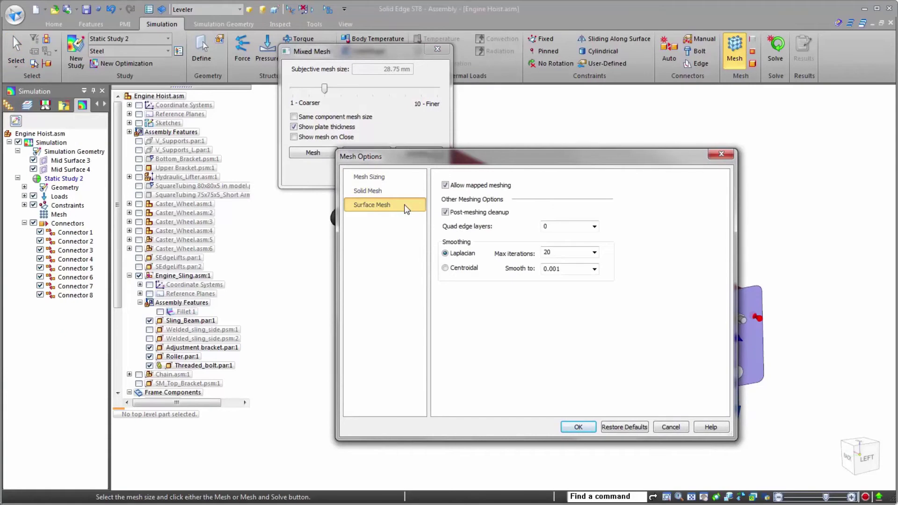
{"action": "left_click", "coordinate": [409, 177]}
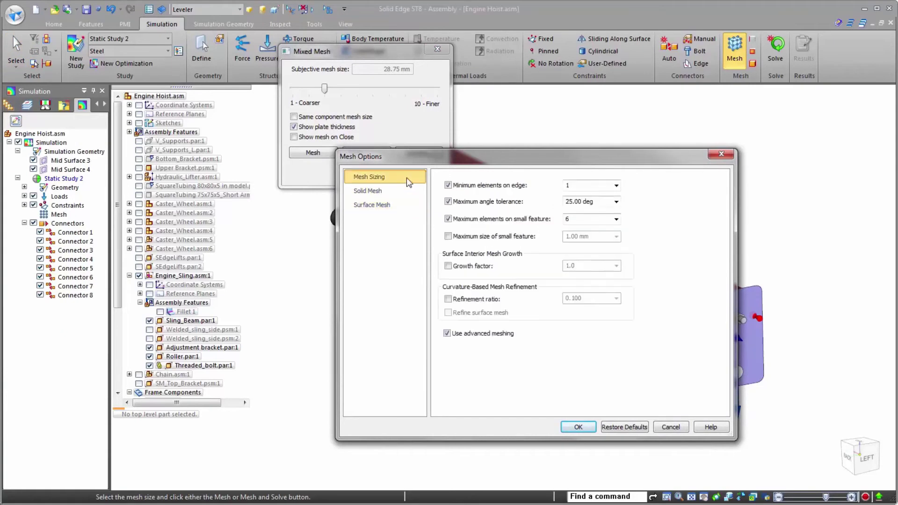
{"action": "left_click", "coordinate": [565, 429]}
{"action": "left_click", "coordinate": [362, 153]}
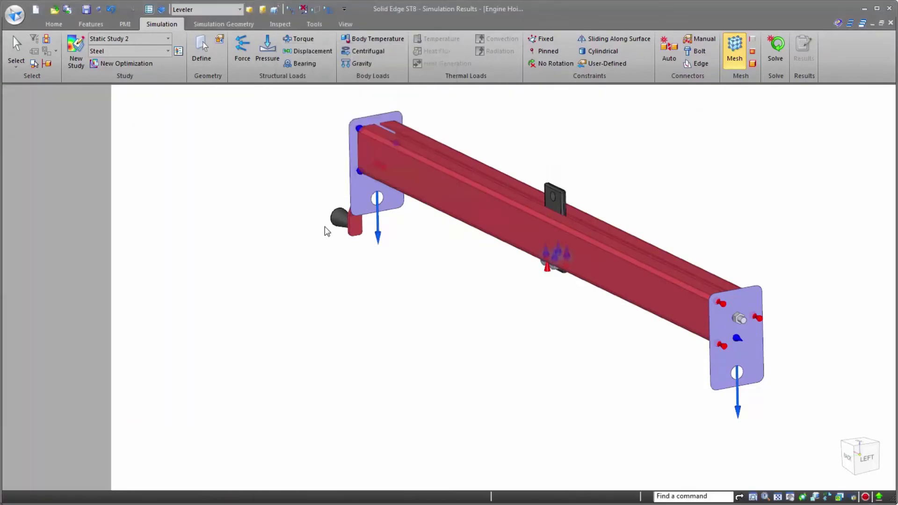
- Show Displacement results at Actual deformation scale, animate them, then stop and fit the view
{"action": "left_click", "coordinate": [54, 24]}
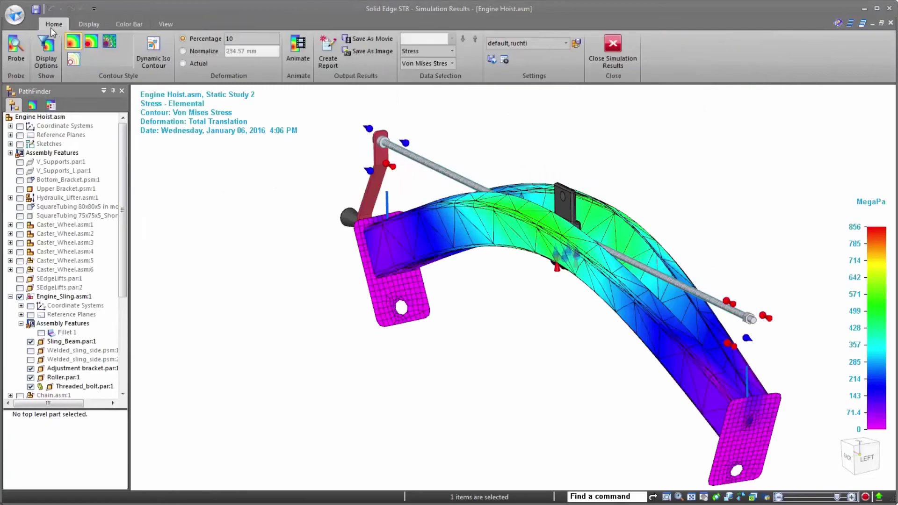
{"action": "left_click", "coordinate": [452, 51]}
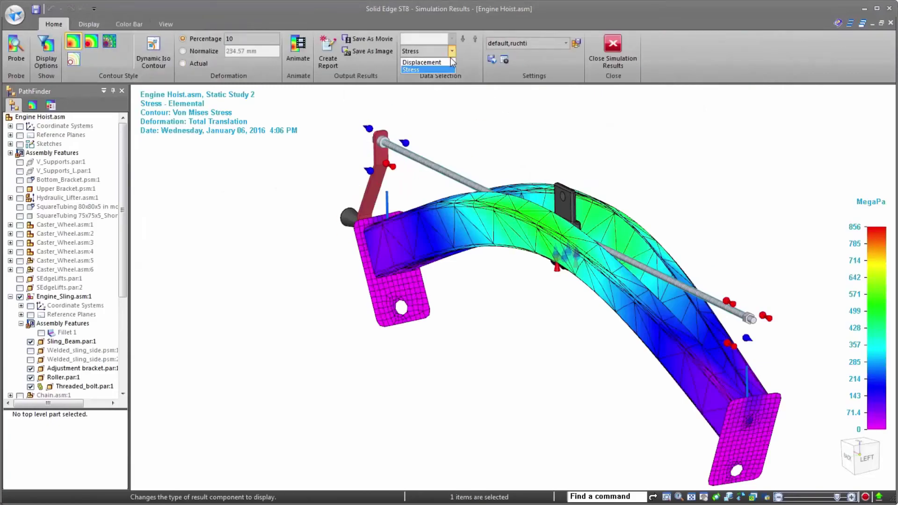
{"action": "left_click", "coordinate": [447, 63]}
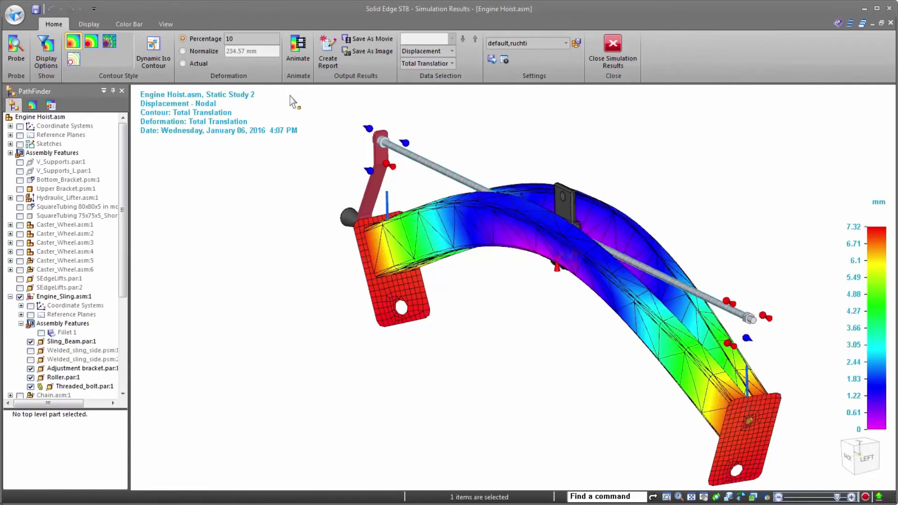
{"action": "left_click", "coordinate": [183, 63]}
{"action": "left_click", "coordinate": [298, 49]}
{"action": "scroll", "coordinate": [763, 340], "scroll_direction": "up", "scroll_amount": 5}
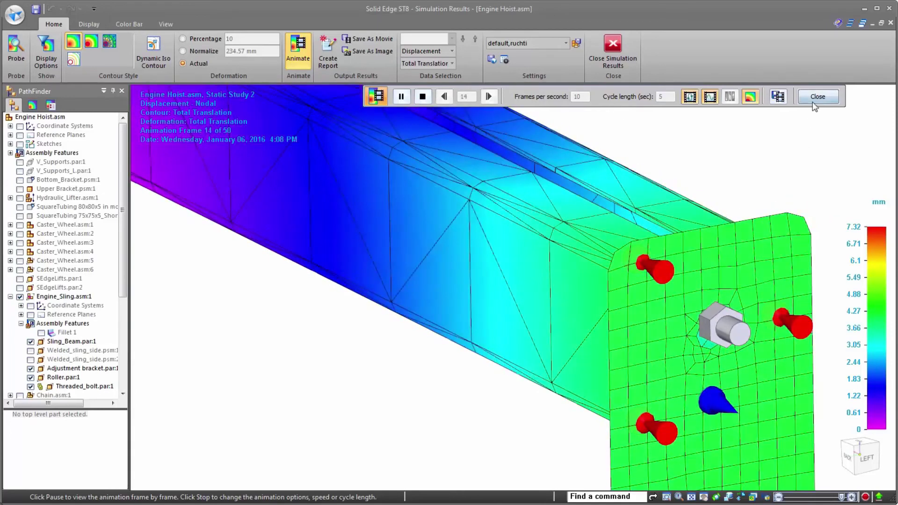
{"action": "left_click", "coordinate": [818, 96]}
{"action": "key", "text": "ctrl+f"}
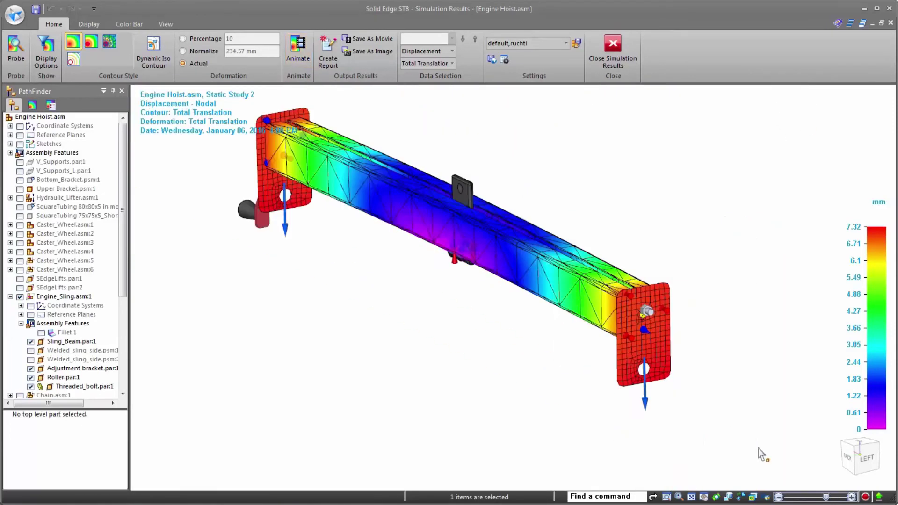
- Close Simulation Results and change the beam's 1000 mm length dimension to 600 mm
{"action": "left_click", "coordinate": [613, 47]}
{"action": "left_click", "coordinate": [622, 300]}
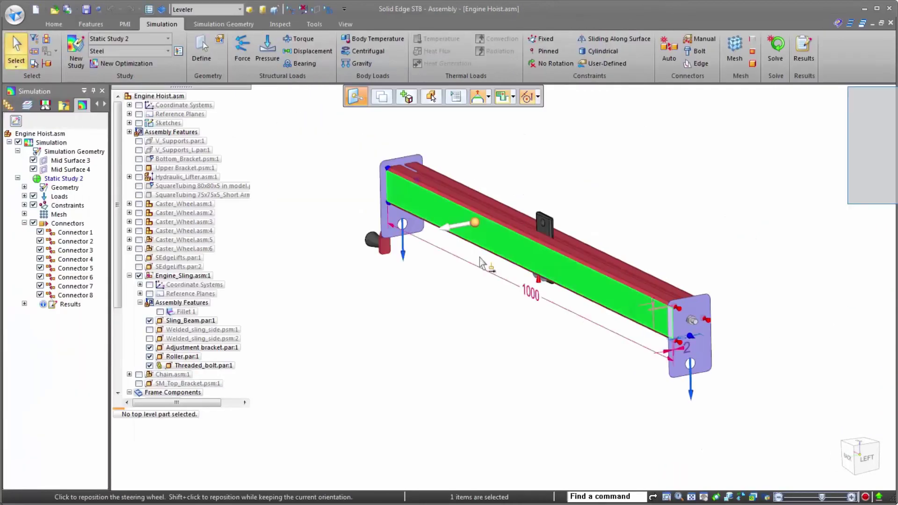
{"action": "left_click", "coordinate": [531, 292]}
{"action": "type", "text": "600"}
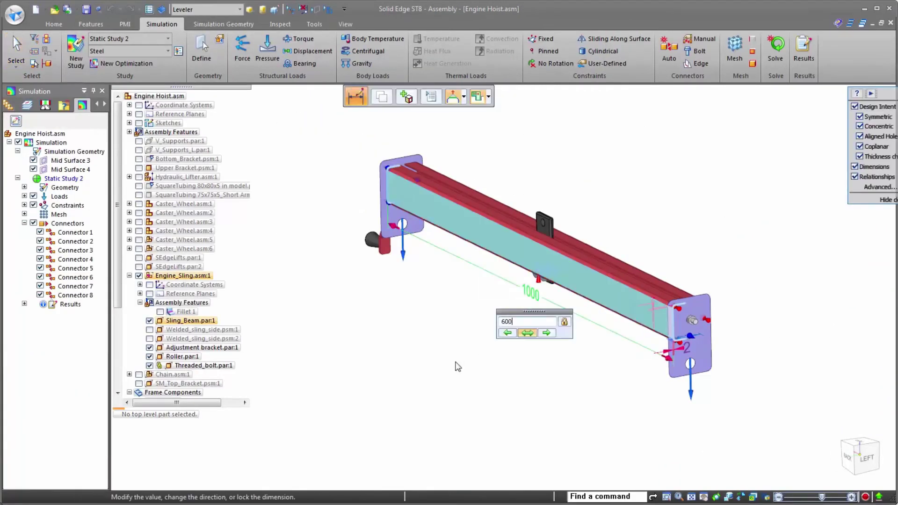
{"action": "key", "text": "Return"}
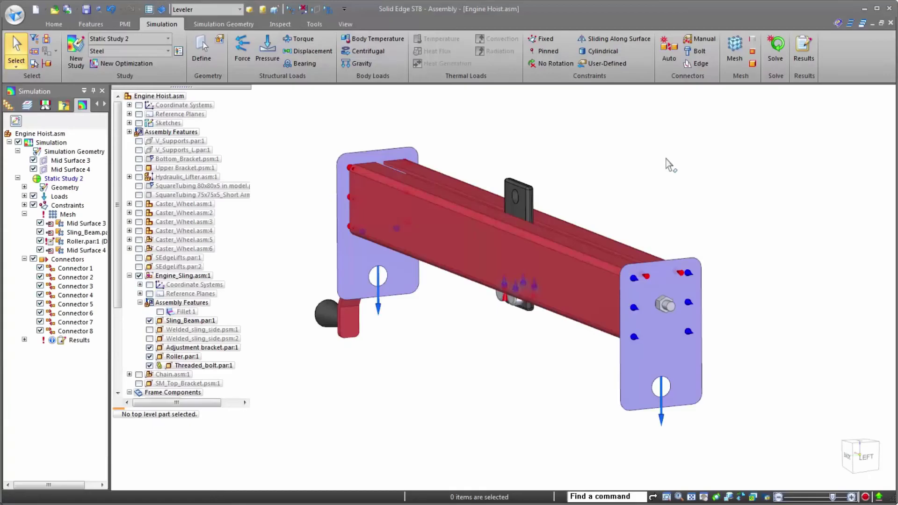
- Start a new optimization with Total Translation as the objective, targeting 1.00 mm
{"action": "left_click", "coordinate": [139, 66]}
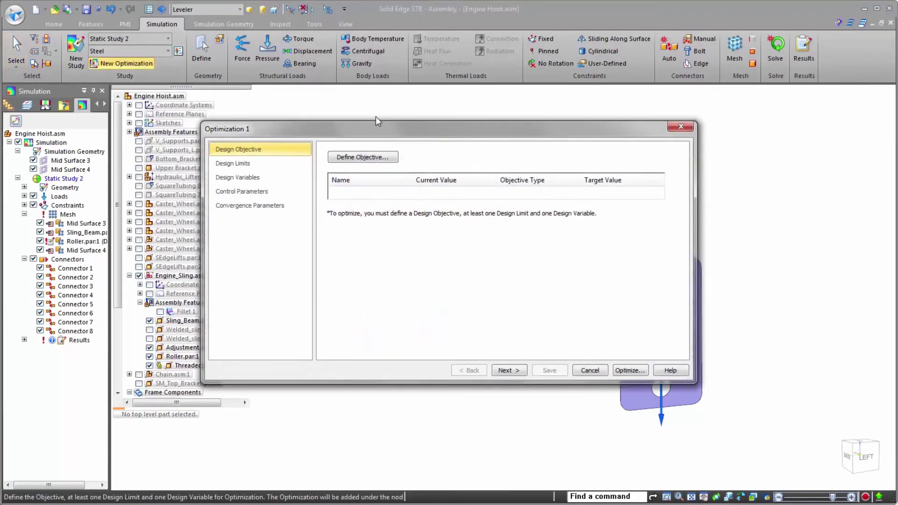
{"action": "left_click", "coordinate": [367, 158]}
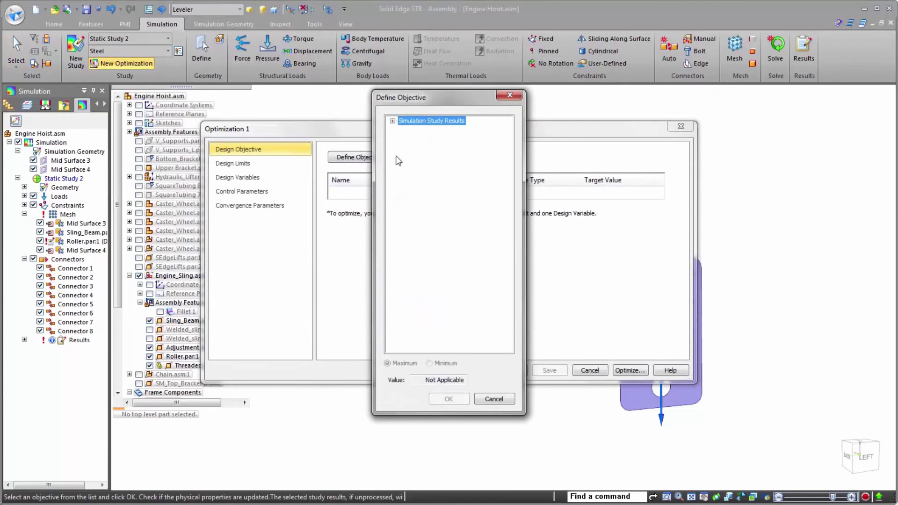
{"action": "double_click", "coordinate": [436, 122]}
{"action": "double_click", "coordinate": [432, 130]}
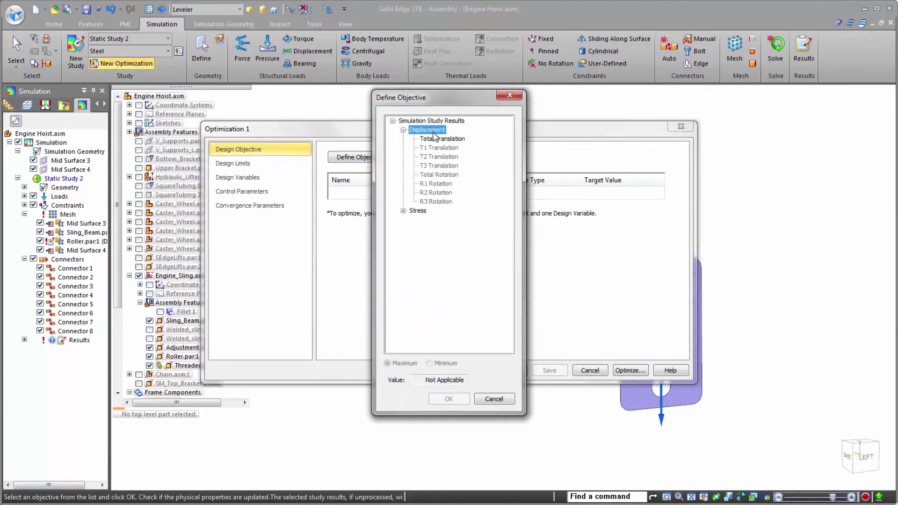
{"action": "double_click", "coordinate": [433, 139]}
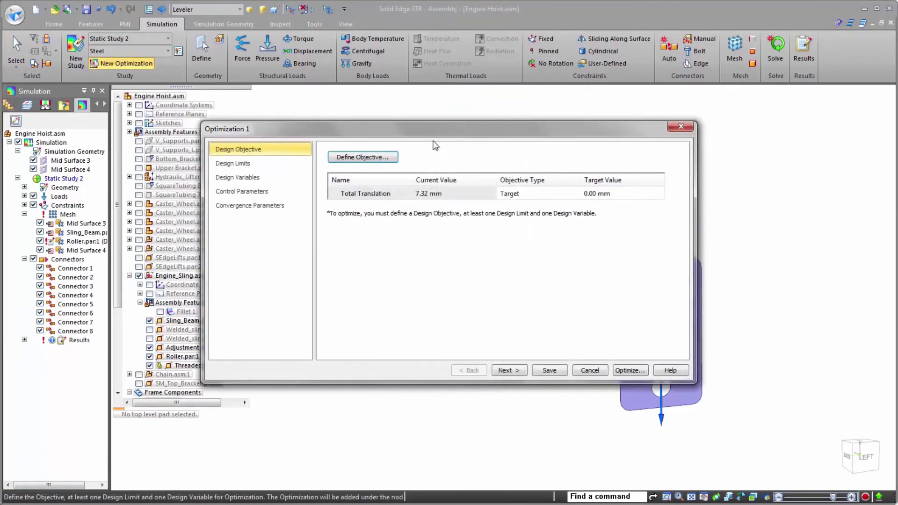
{"action": "left_click", "coordinate": [592, 196]}
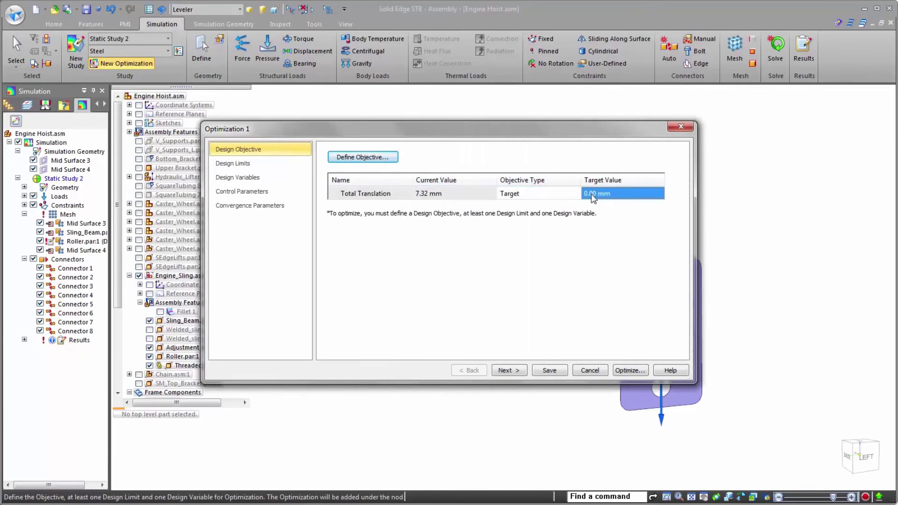
{"action": "type", "text": "1"}
{"action": "key", "text": "Return"}
{"action": "left_click", "coordinate": [501, 372]}
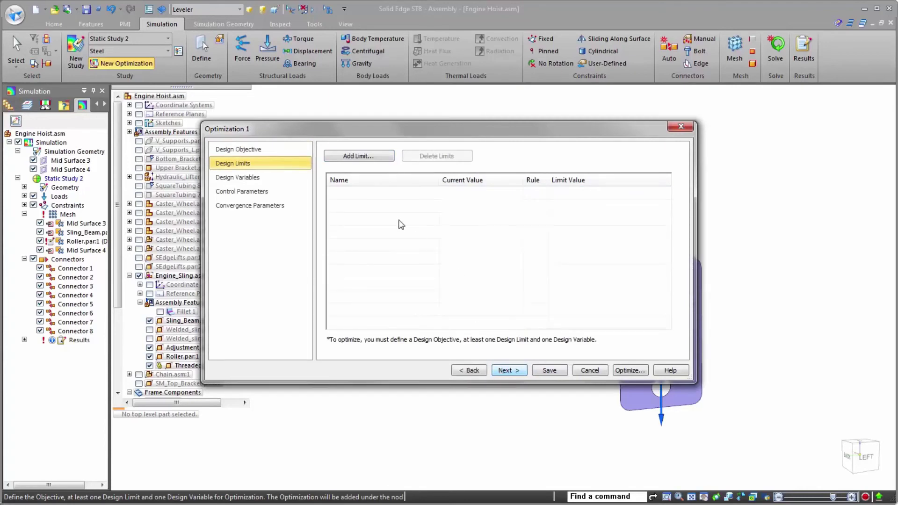
- Add a Von Mises Stress design limit with a ≥ minimum and ≤ 190 MegaPa maximum
{"action": "left_click", "coordinate": [370, 159]}
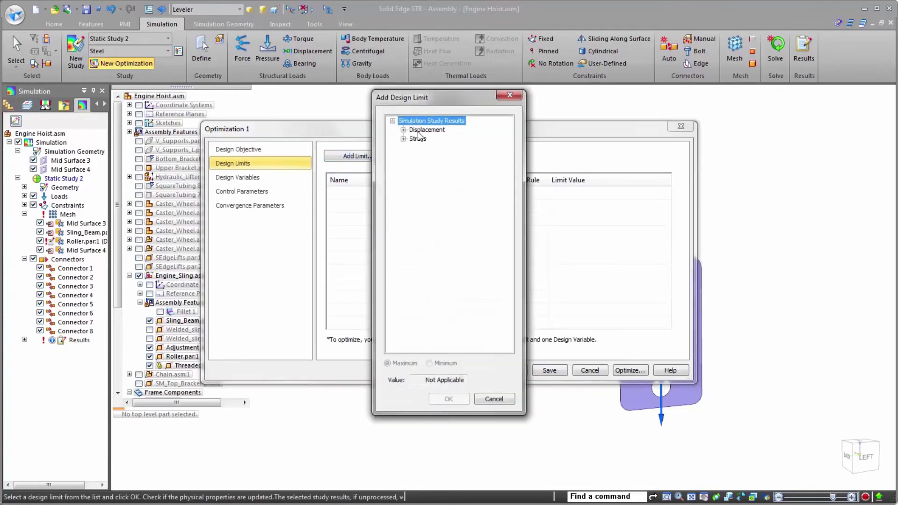
{"action": "double_click", "coordinate": [418, 139]}
{"action": "double_click", "coordinate": [438, 193]}
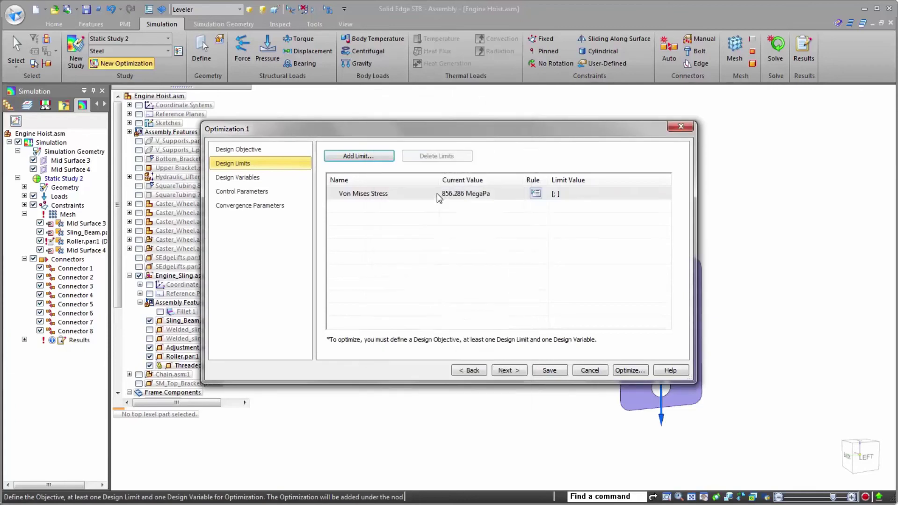
{"action": "left_click", "coordinate": [536, 193]}
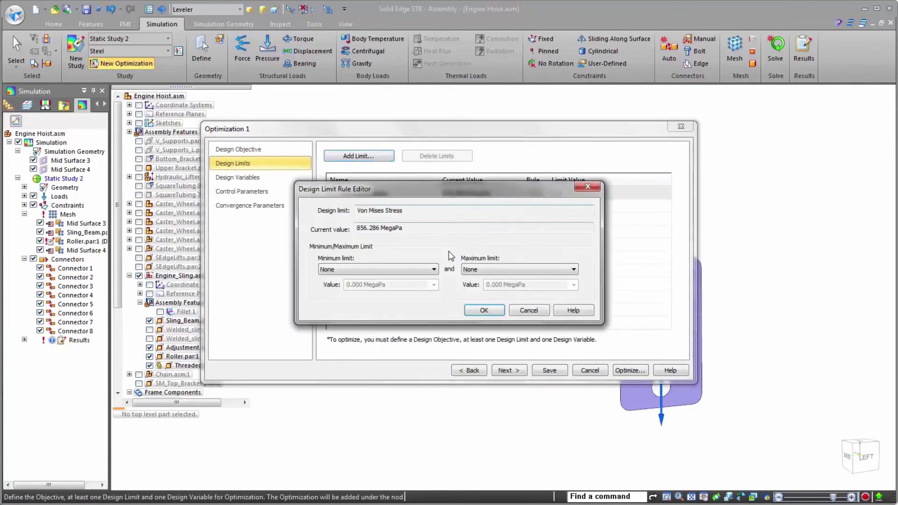
{"action": "left_click", "coordinate": [434, 270]}
{"action": "left_click", "coordinate": [419, 278]}
{"action": "left_click", "coordinate": [515, 270]}
{"action": "left_click", "coordinate": [510, 277]}
{"action": "type", "text": "190"}
{"action": "key", "text": "Return"}
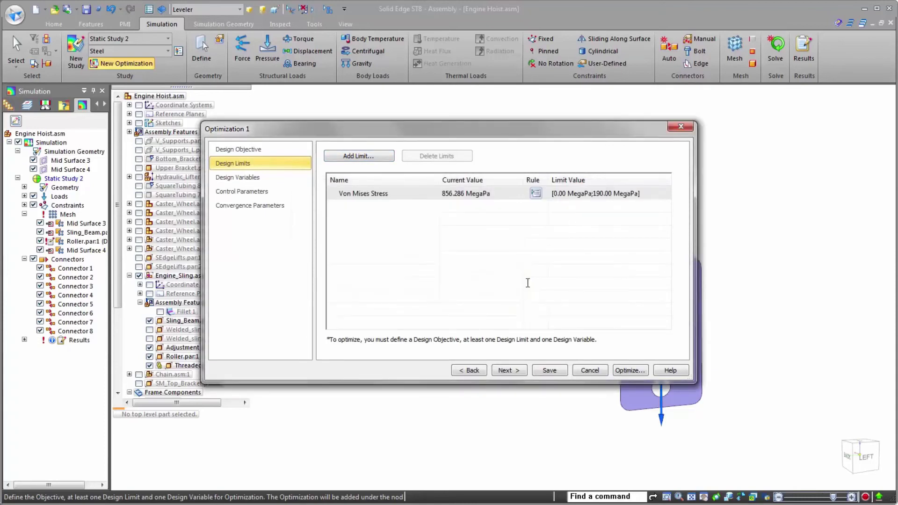
- Add the sling beam's Linear_9 and Linear_8 dimensions as design variables
{"action": "left_click", "coordinate": [516, 372]}
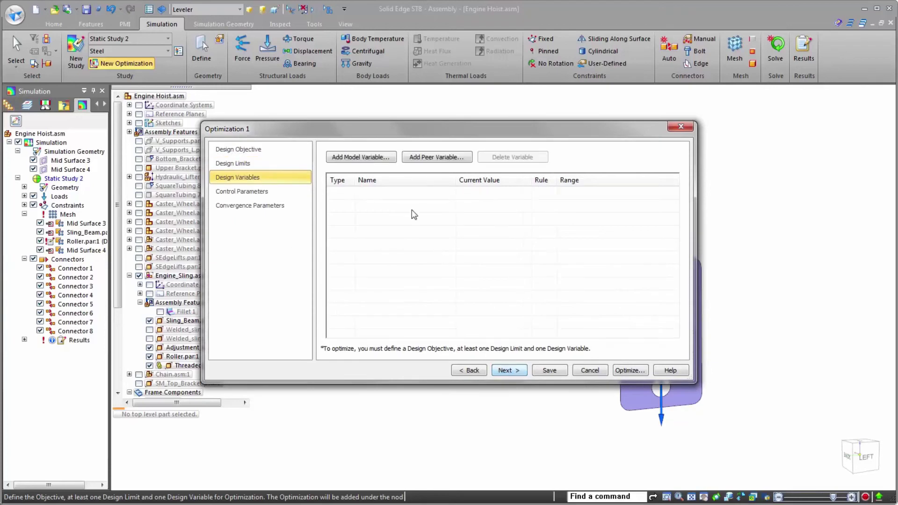
{"action": "left_click", "coordinate": [442, 159]}
{"action": "left_click", "coordinate": [439, 221]}
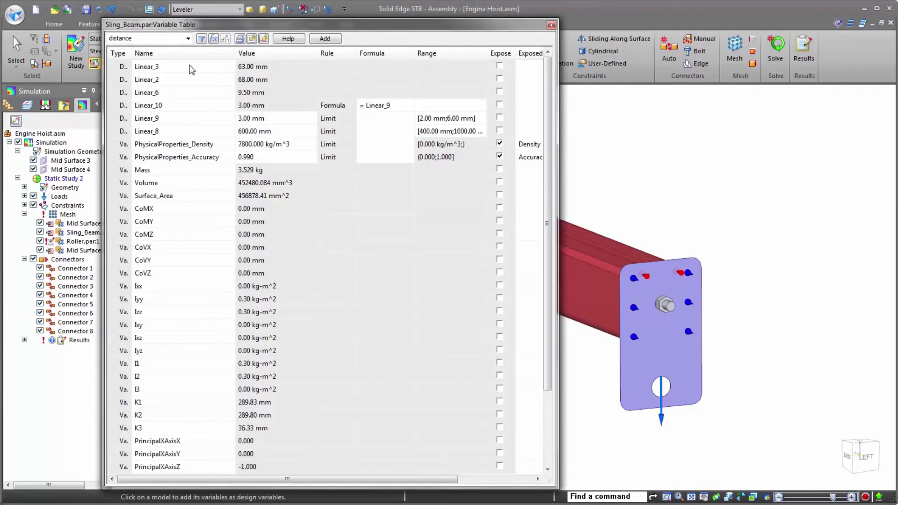
{"action": "left_click", "coordinate": [180, 124]}
{"action": "left_click", "coordinate": [182, 134], "text": "shift"}
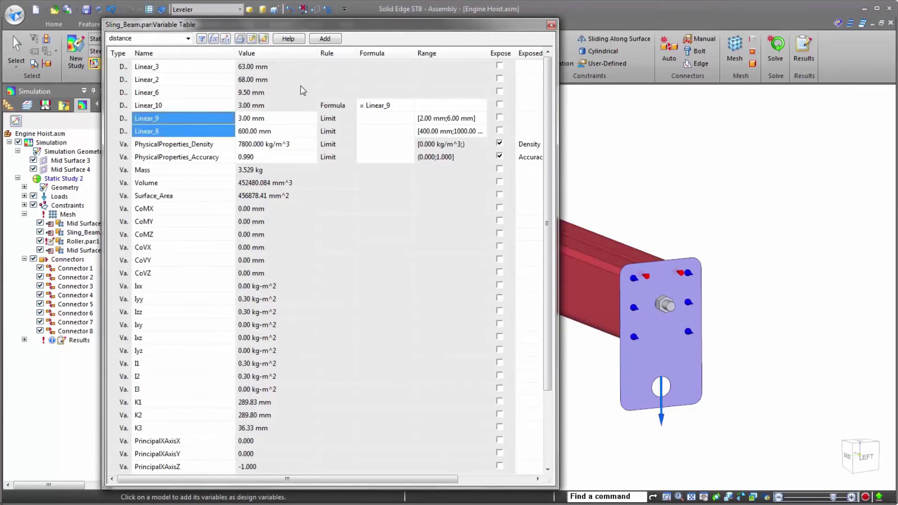
{"action": "left_click", "coordinate": [318, 38]}
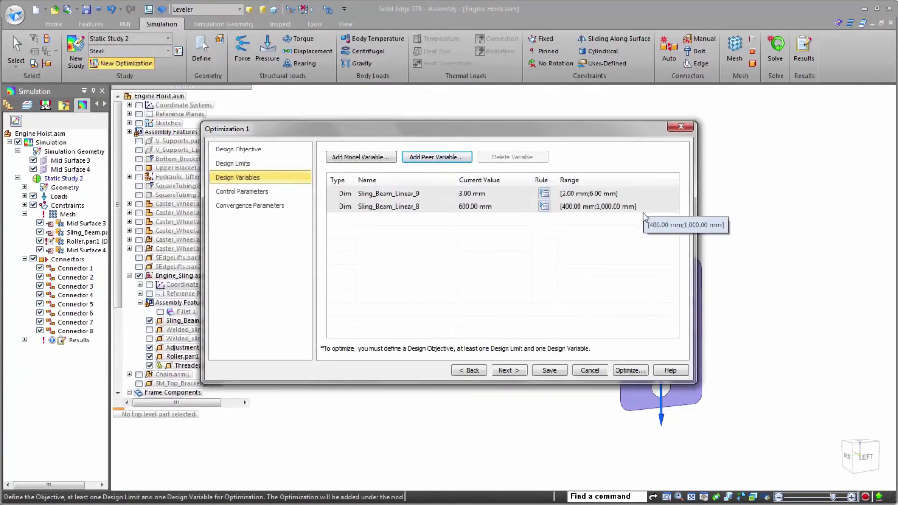
- Accept the default control and convergence parameters and run the optimization
{"action": "left_click", "coordinate": [520, 372]}
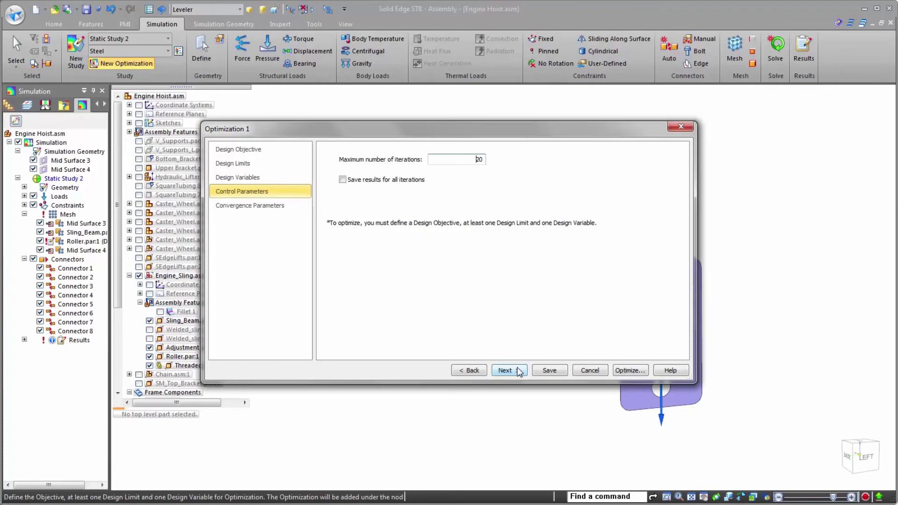
{"action": "left_click", "coordinate": [508, 370]}
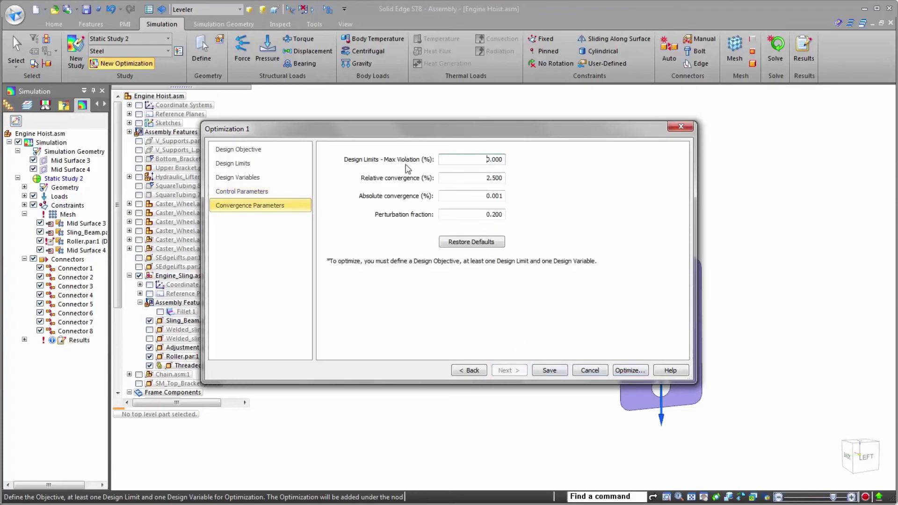
{"action": "left_click", "coordinate": [636, 372]}
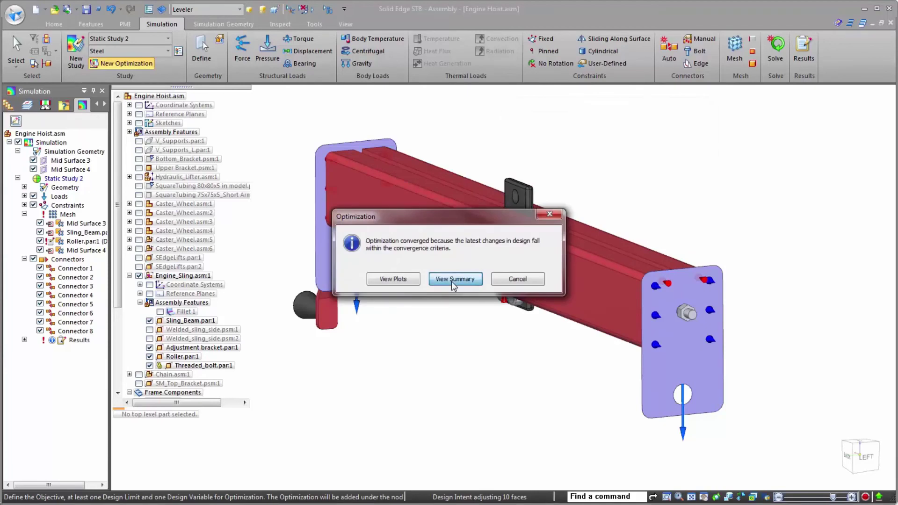
- After convergence, open the optimization summary in Excel with View Summary
{"action": "left_click", "coordinate": [453, 280]}
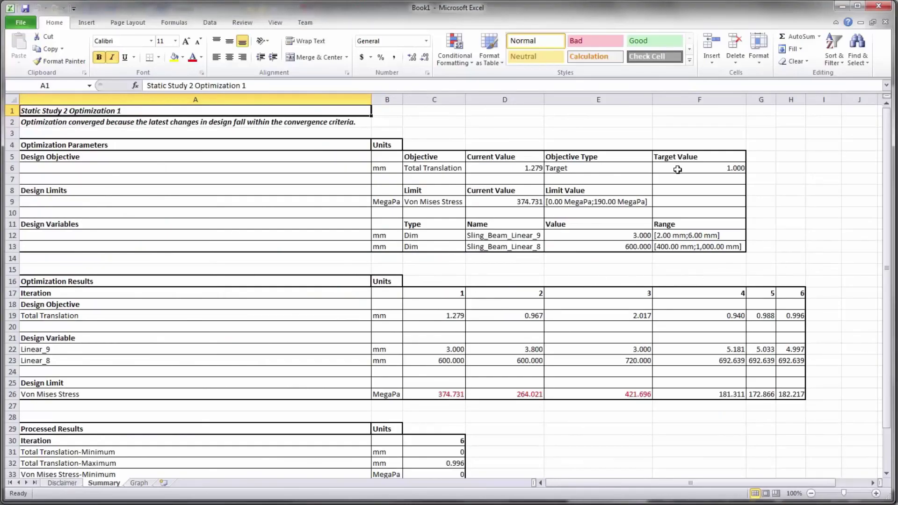
{"action": "left_click_drag", "start_coordinate": [648, 236], "coordinate": [664, 246]}
{"action": "left_click", "coordinate": [448, 317]}
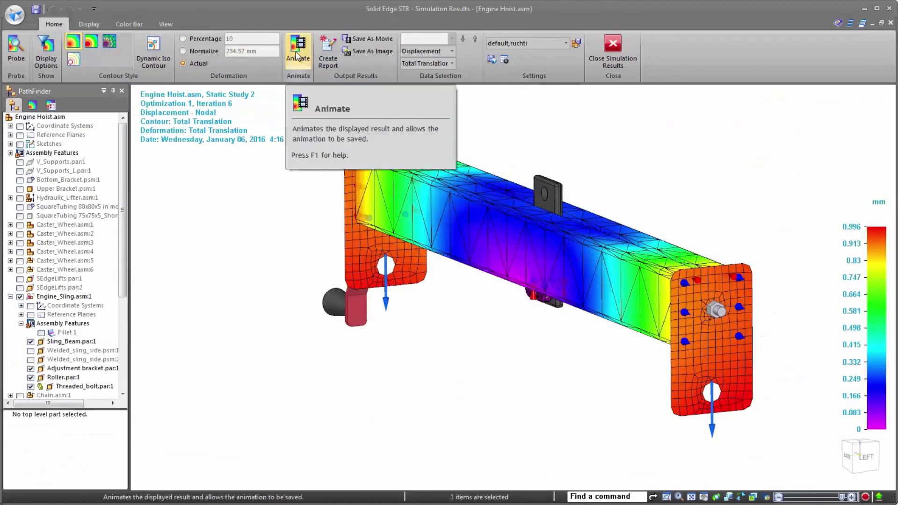
- Animate the iteration 6 displacement, save it as Engine Hoist.avi, then close the animation and fit the view
{"action": "left_click", "coordinate": [298, 55]}
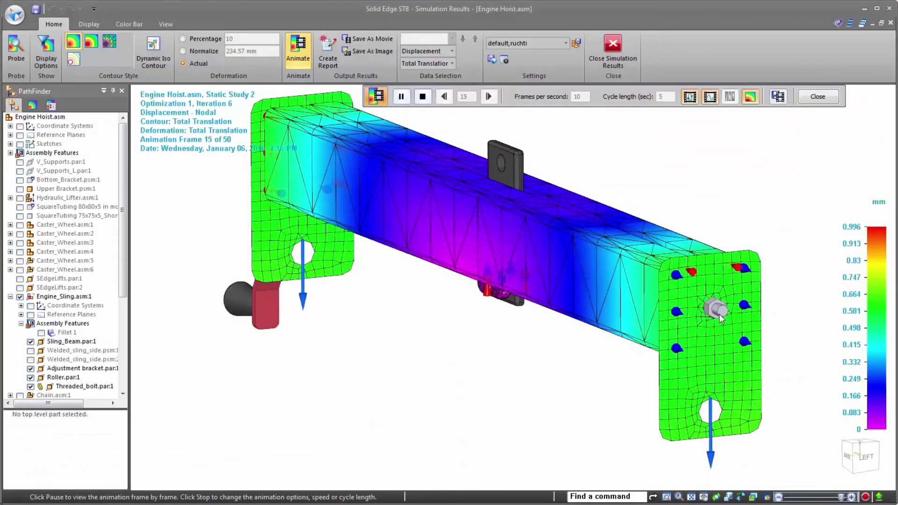
{"action": "scroll", "coordinate": [724, 315], "scroll_direction": "up", "scroll_amount": 3}
{"action": "left_click", "coordinate": [777, 97]}
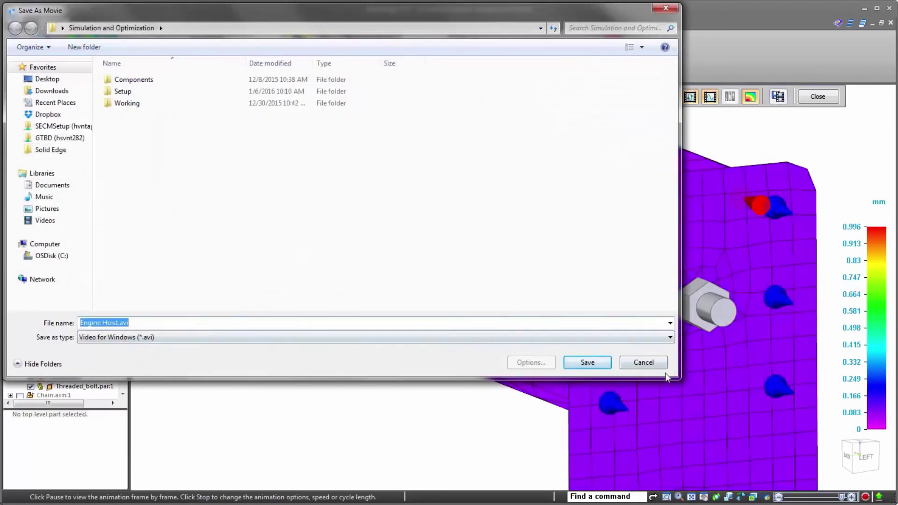
{"action": "left_click", "coordinate": [661, 367]}
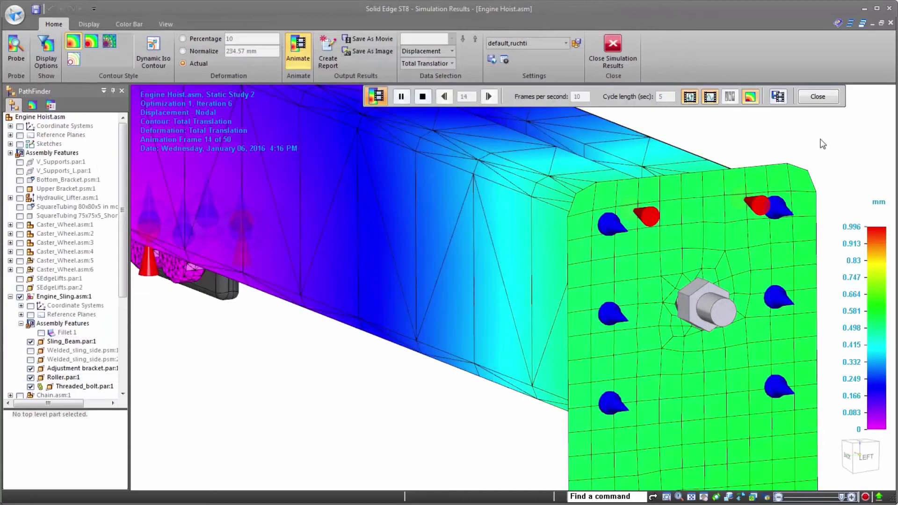
{"action": "left_click", "coordinate": [828, 98]}
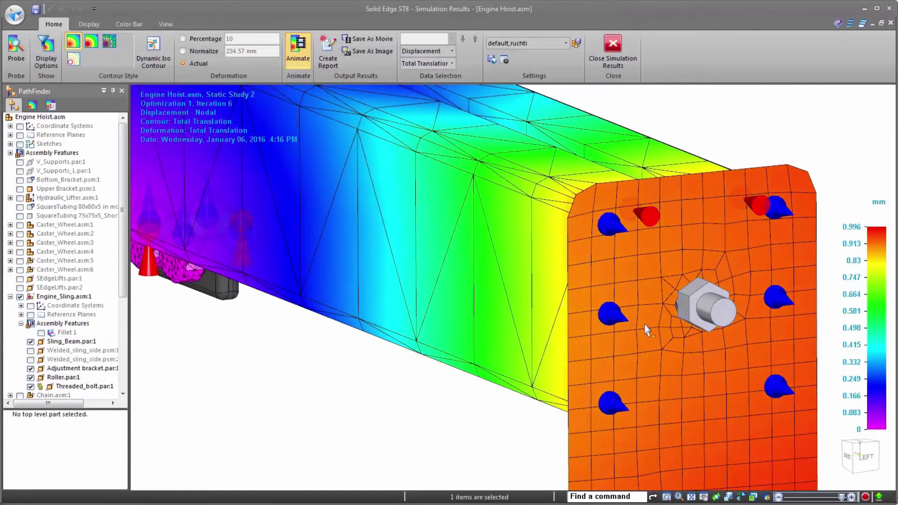
{"action": "key", "text": "ctrl+f"}
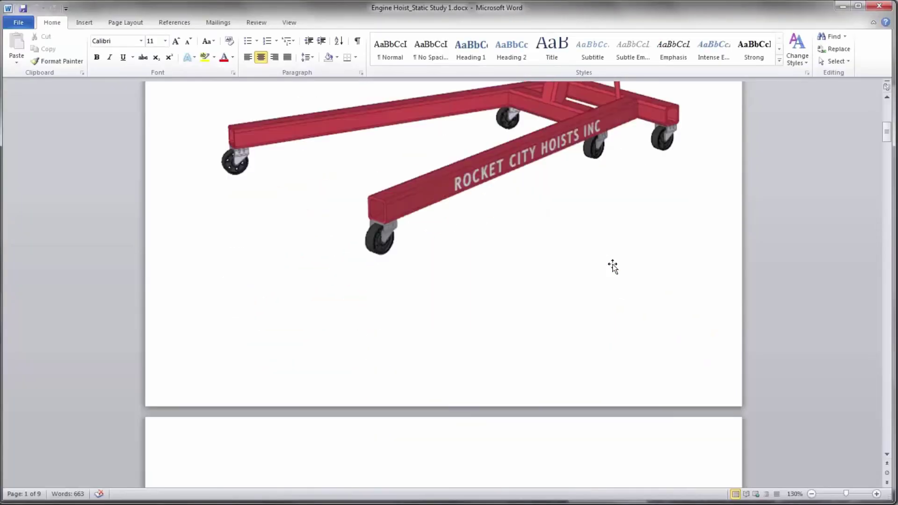
- Jump to the report's Results section from the table of contents and scroll to the stress results table
{"action": "scroll", "coordinate": [613, 267], "scroll_direction": "down", "scroll_amount": 15}
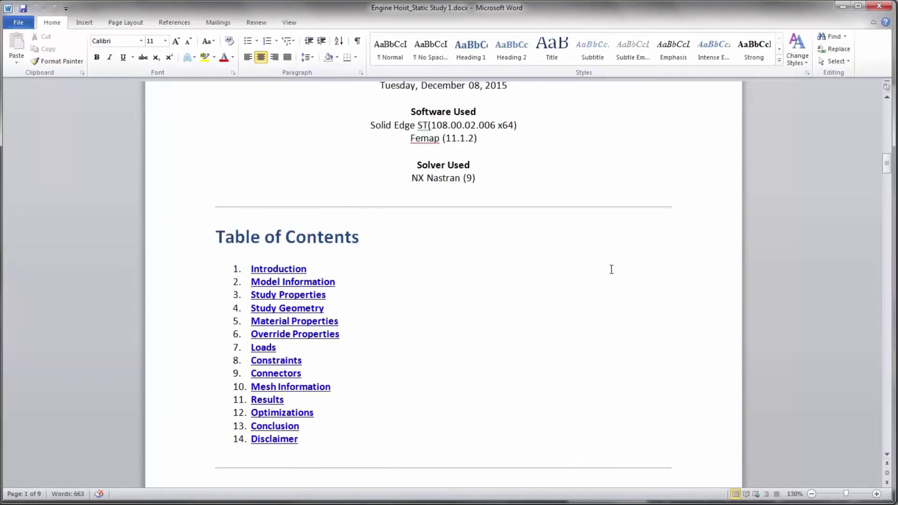
{"action": "left_click", "coordinate": [267, 400], "text": "ctrl"}
{"action": "scroll", "coordinate": [358, 302], "scroll_direction": "down", "scroll_amount": 3}
{"action": "scroll", "coordinate": [358, 302], "scroll_direction": "down", "scroll_amount": 15}
{"action": "scroll", "coordinate": [354, 313], "scroll_direction": "down", "scroll_amount": 3}
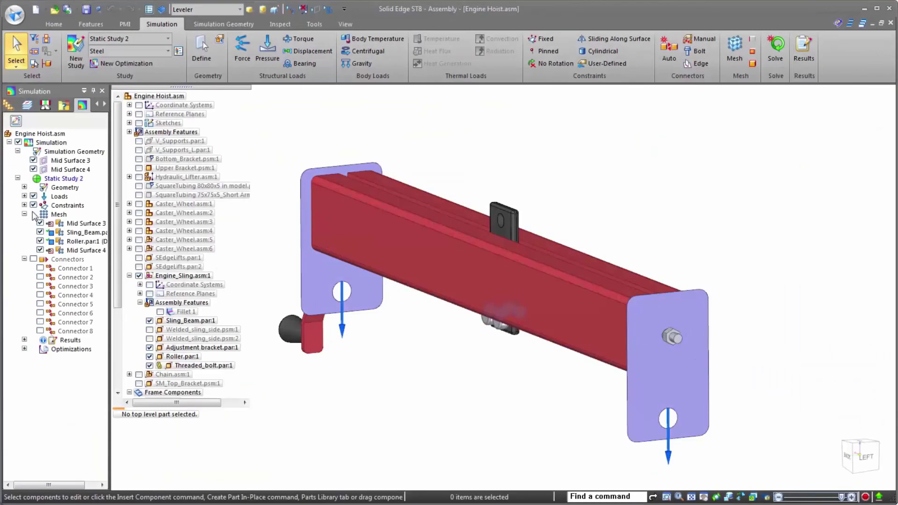
- Hide the Loads and Constraints in PathFinder so they no longer show on the model
{"action": "left_click", "coordinate": [33, 196]}
{"action": "left_click", "coordinate": [33, 205]}
{"action": "scroll", "coordinate": [585, 232], "scroll_direction": "down", "scroll_amount": 3}
- Apply the All display configuration to show the complete engine hoist, then rotate it
{"action": "left_click", "coordinate": [229, 10]}
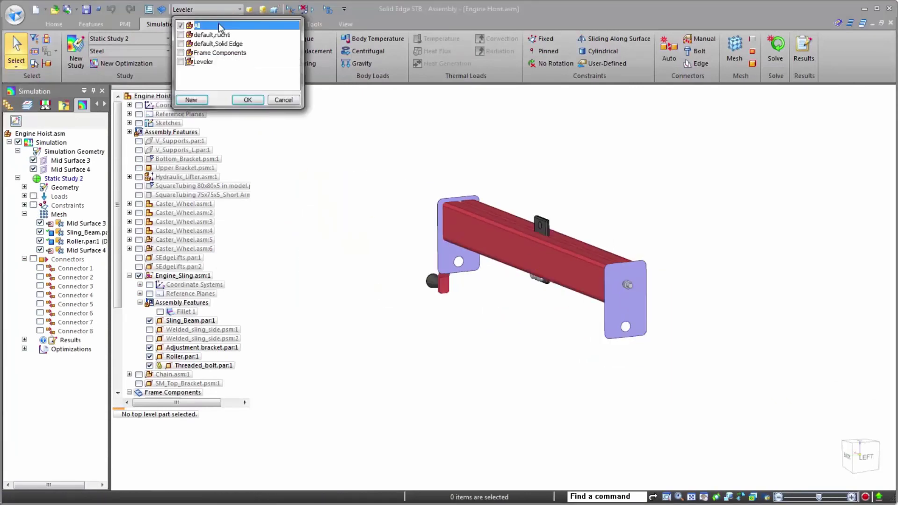
{"action": "left_click", "coordinate": [248, 100]}
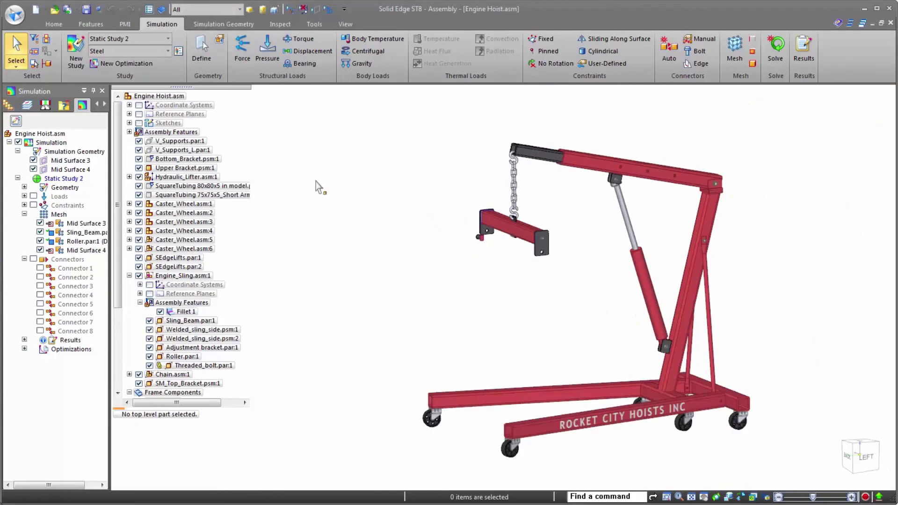
{"action": "double_click", "coordinate": [171, 21]}
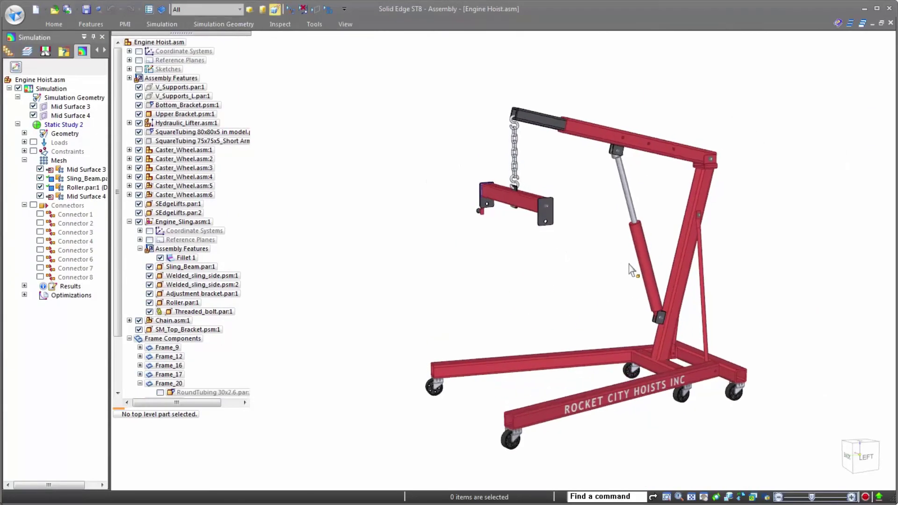
{"action": "middle_click_drag", "start_coordinate": [614, 332], "coordinate": [514, 324]}
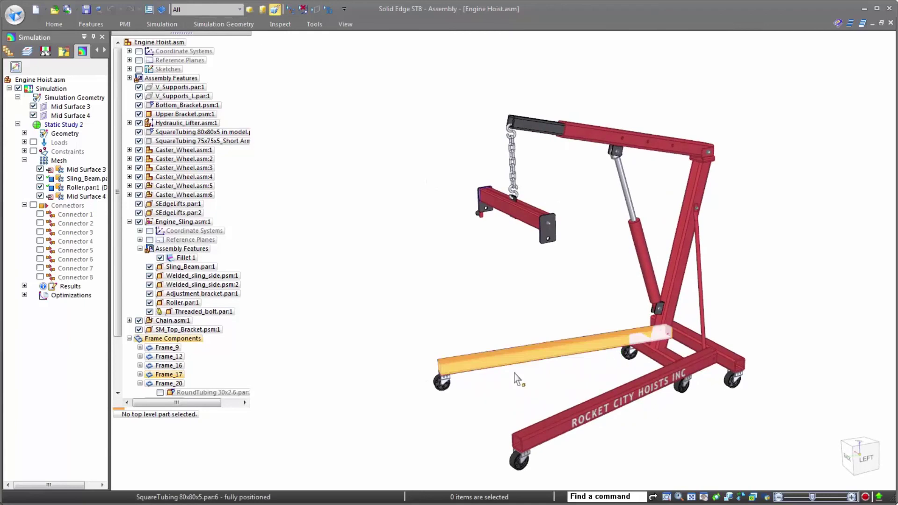